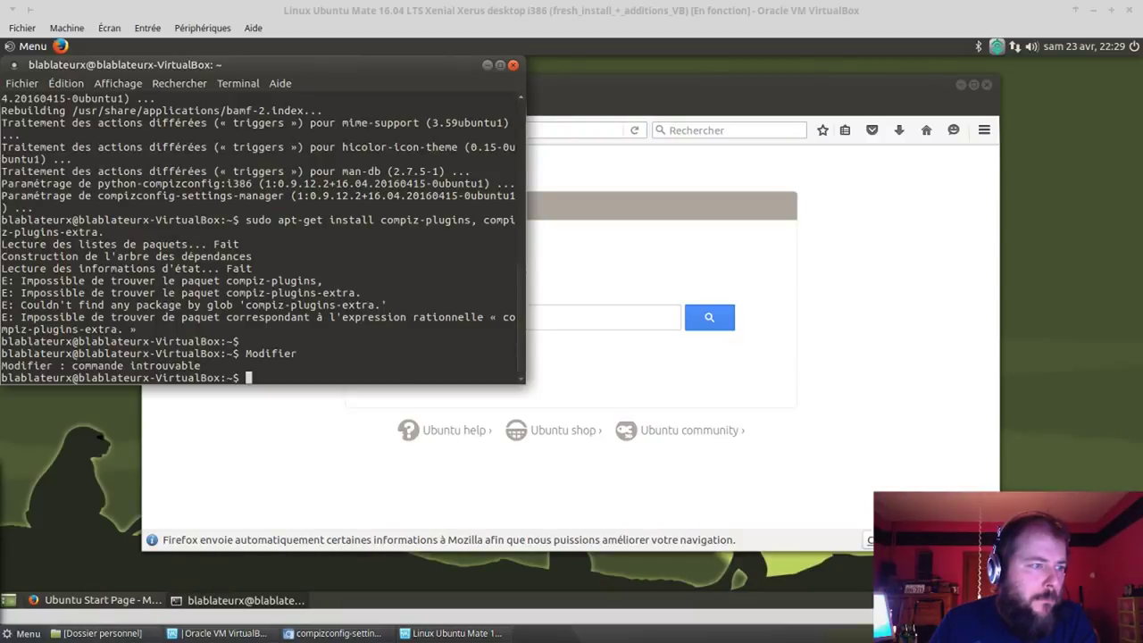
# - Install the compiz-plugins-extra package in the terminal with sudo apt-get install
pyautogui.click(311, 380)
pyautogui.write('si')
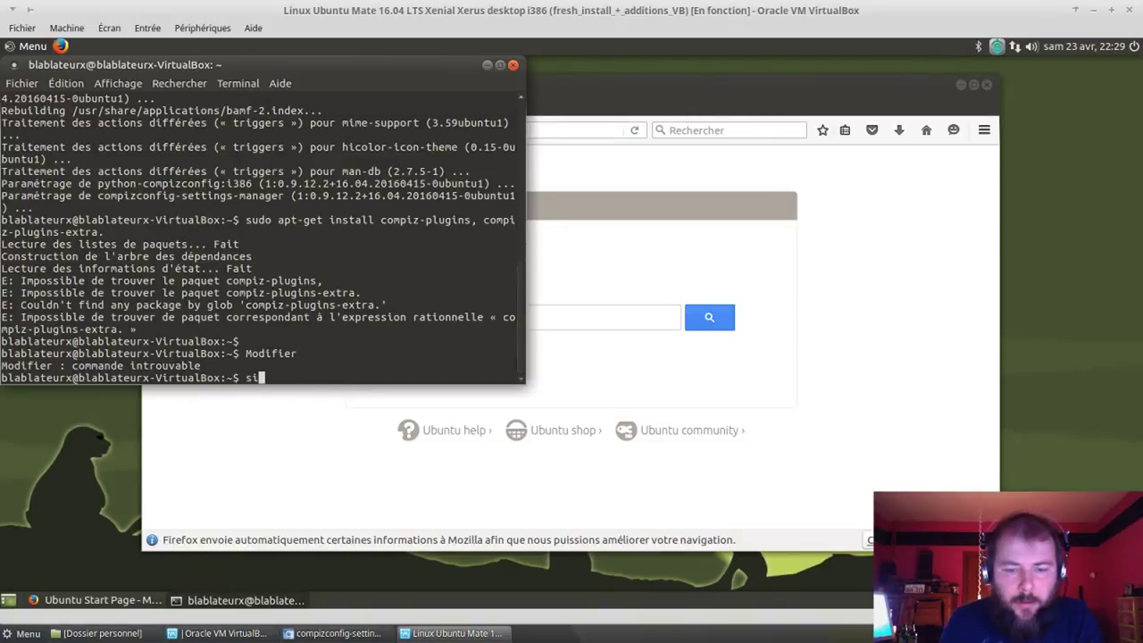
pyautogui.press('BackSpace')
pyautogui.write('udo')
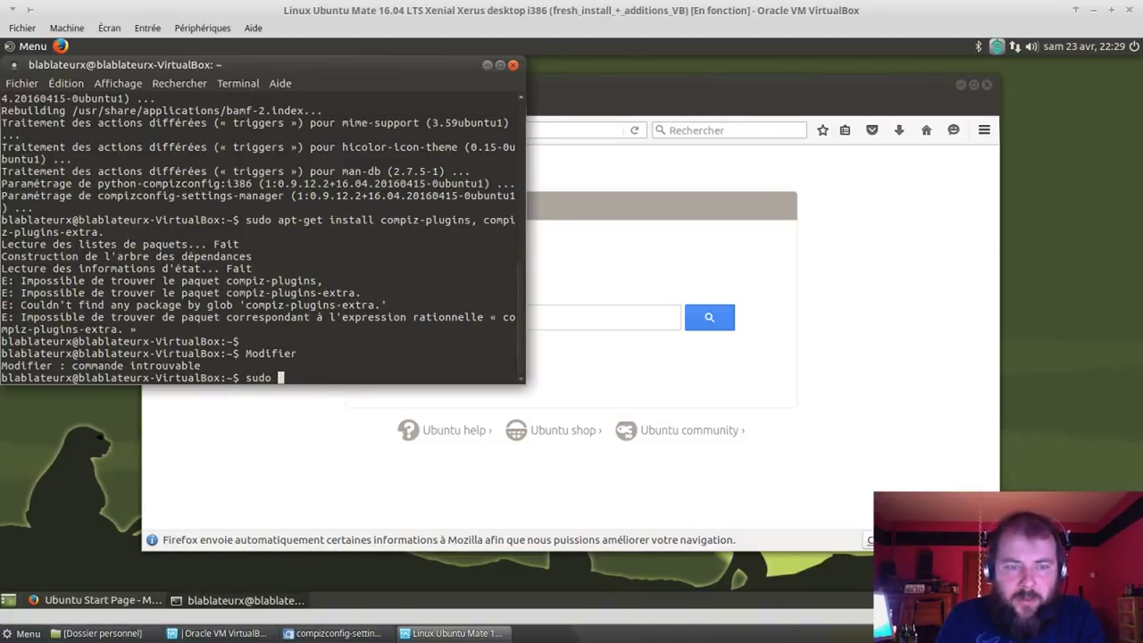
pyautogui.write(' apt-')
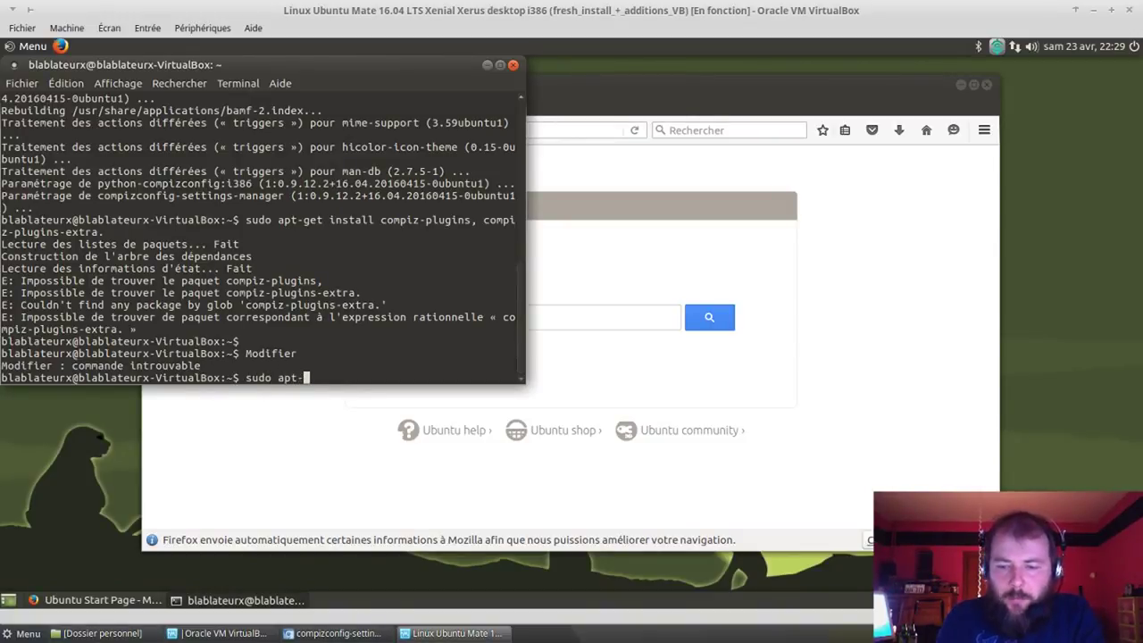
pyautogui.write('get install')
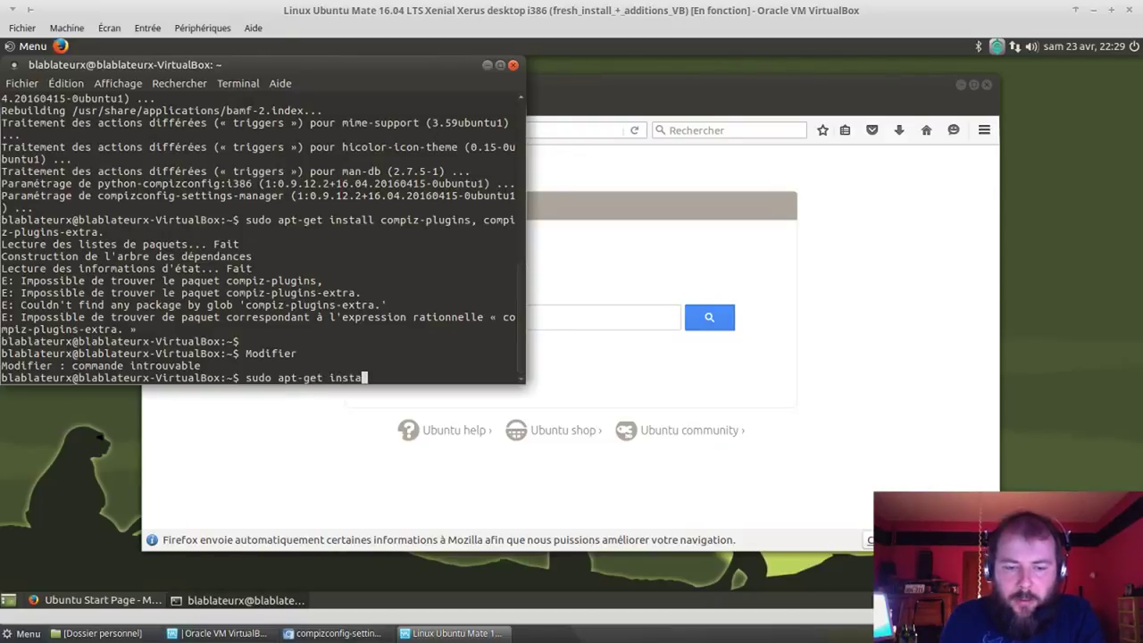
pyautogui.rightClick(443, 371)
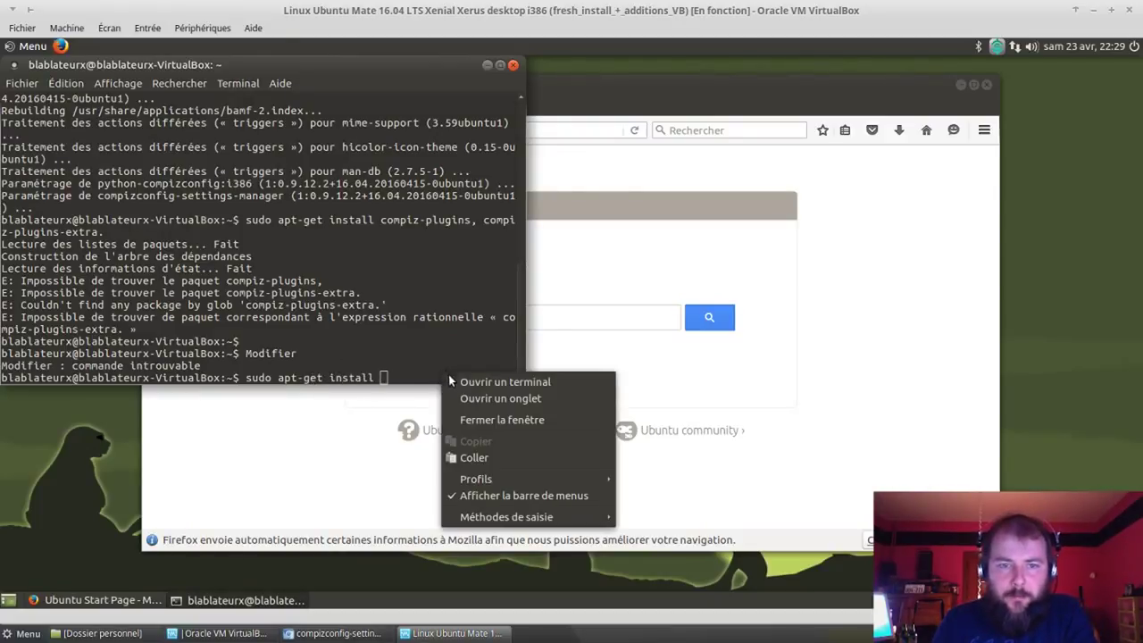
pyautogui.click(473, 461)
pyautogui.press('Return')
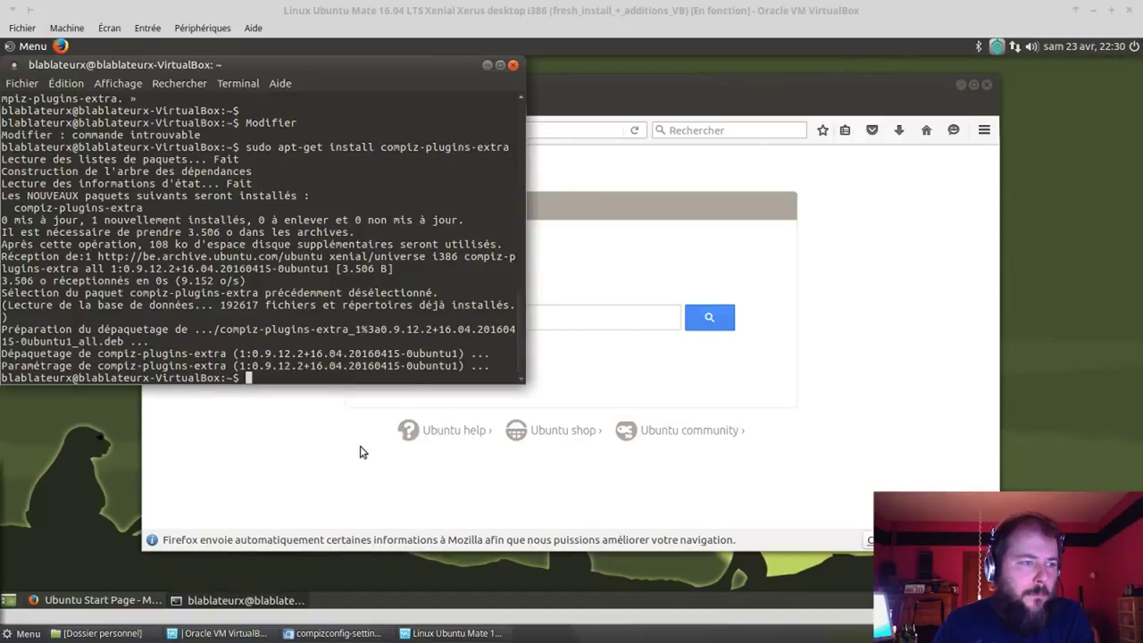
# - Close the terminal and Firefox windows, with the virtual machine switched to full screen
pyautogui.click(513, 64)
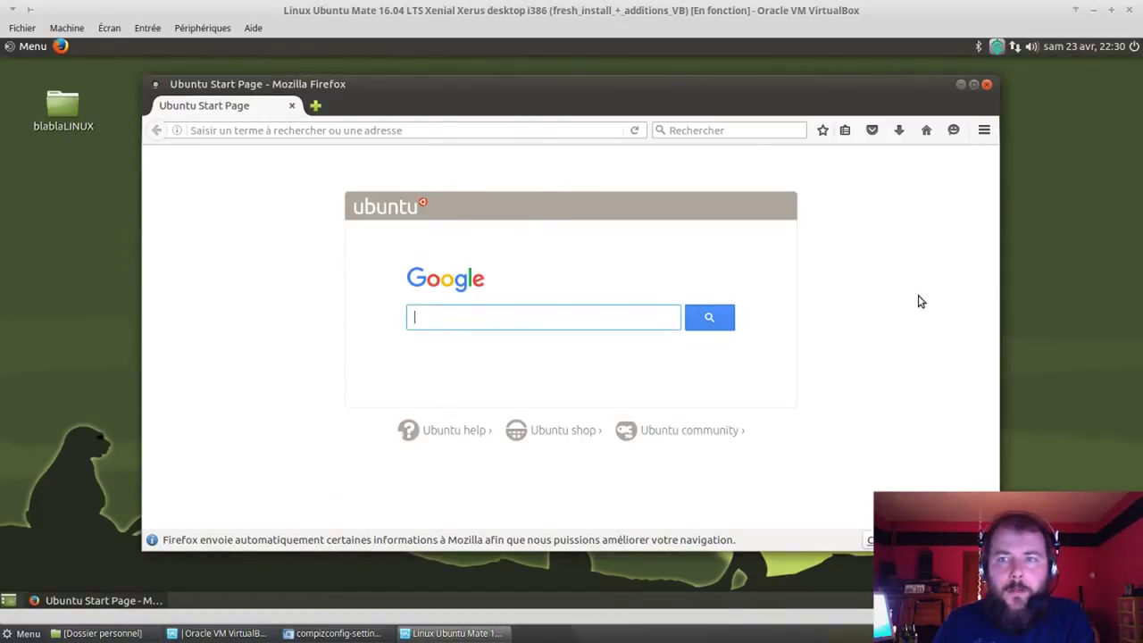
pyautogui.hotkey('ctrl', 'f')
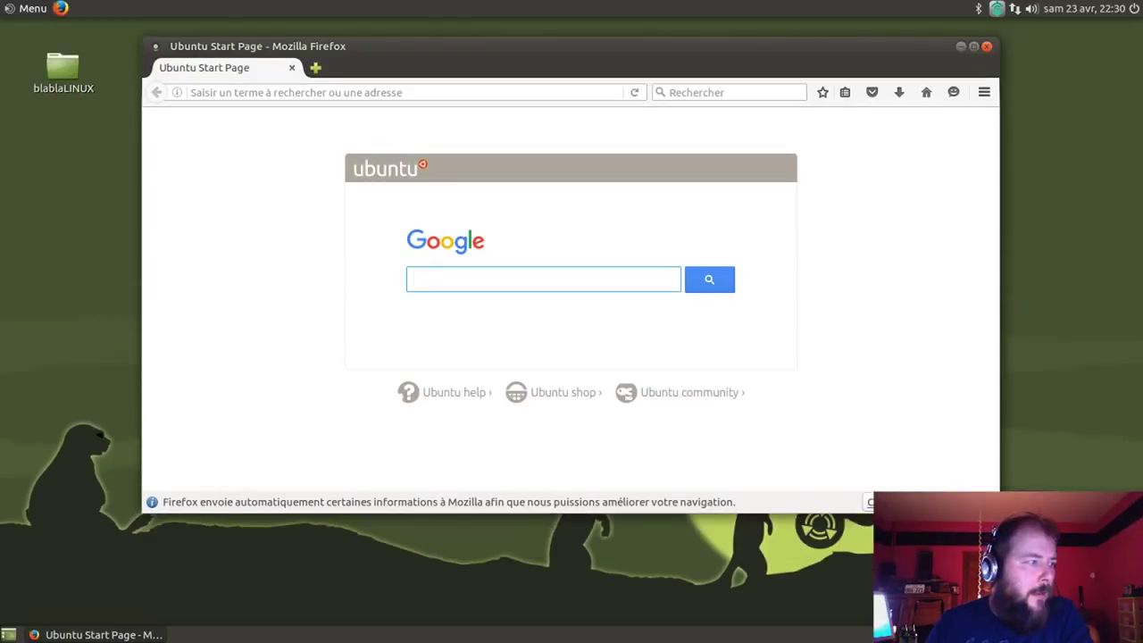
pyautogui.click(986, 46)
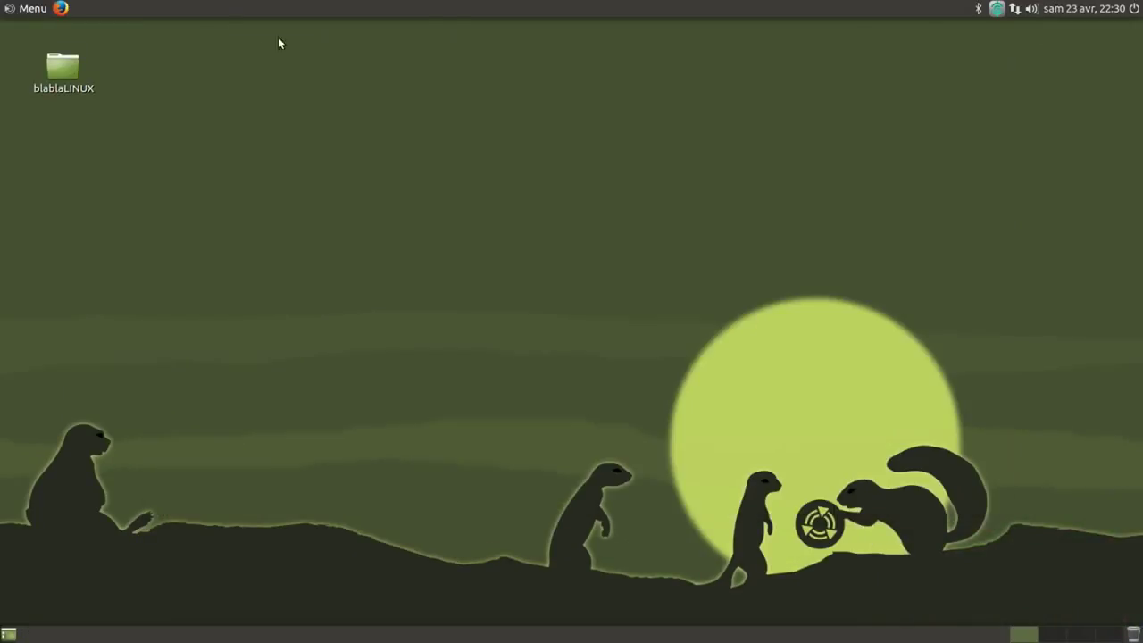
# - Find "comp" among the applications, open CompizConfig Settings Manager past its caution notice, and maximize its window
pyautogui.click(20, 12)
pyautogui.write('comp')
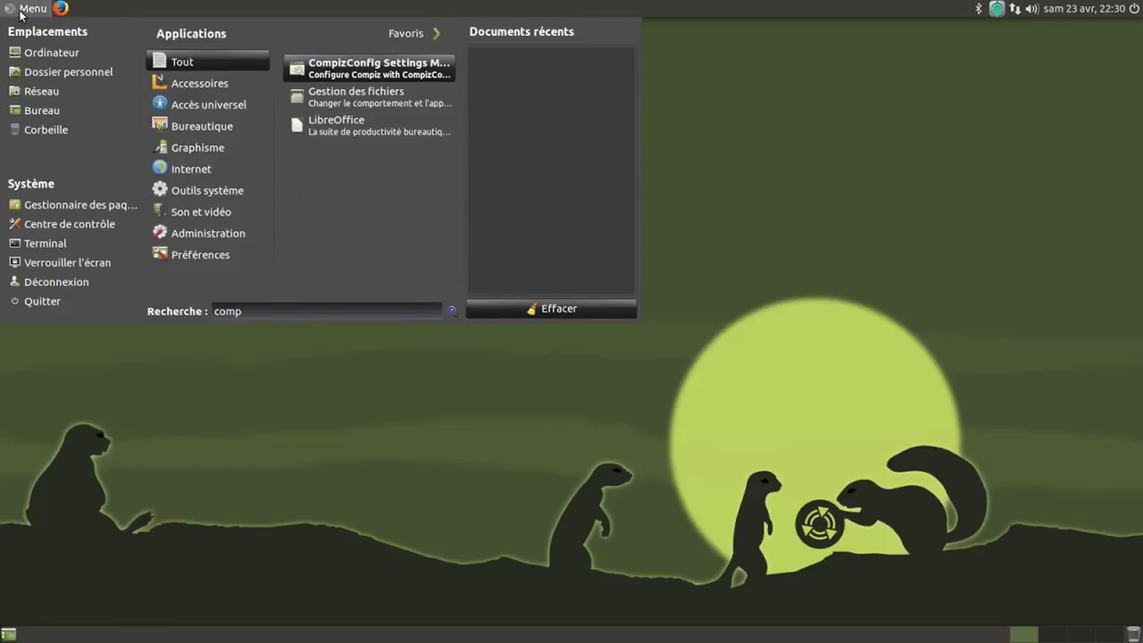
pyautogui.click(351, 67)
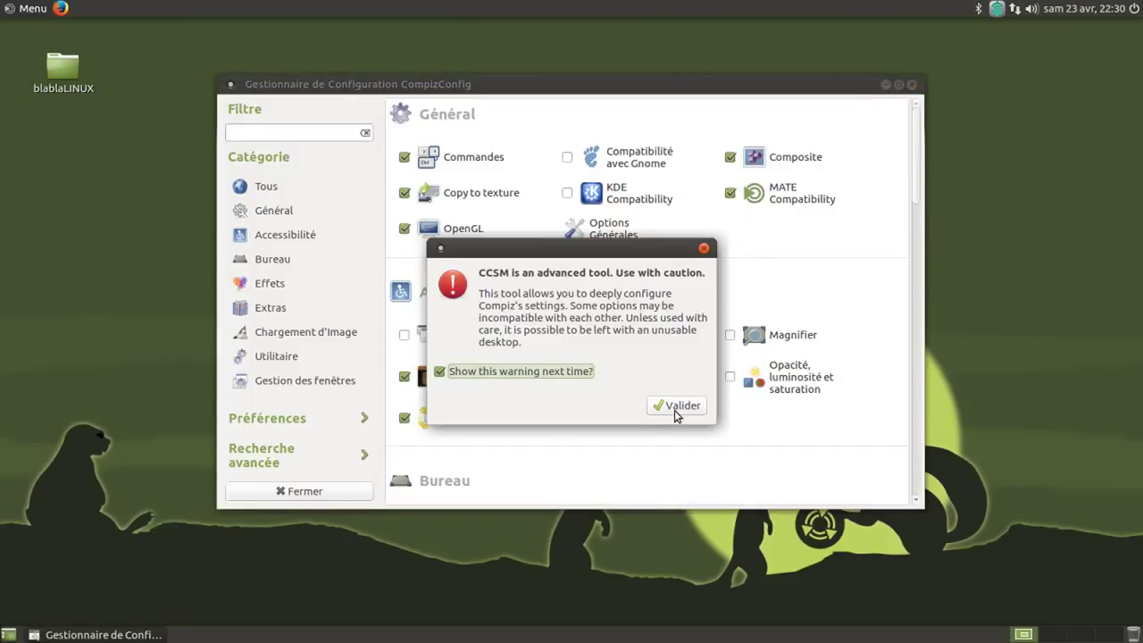
pyautogui.click(674, 406)
pyautogui.click(898, 84)
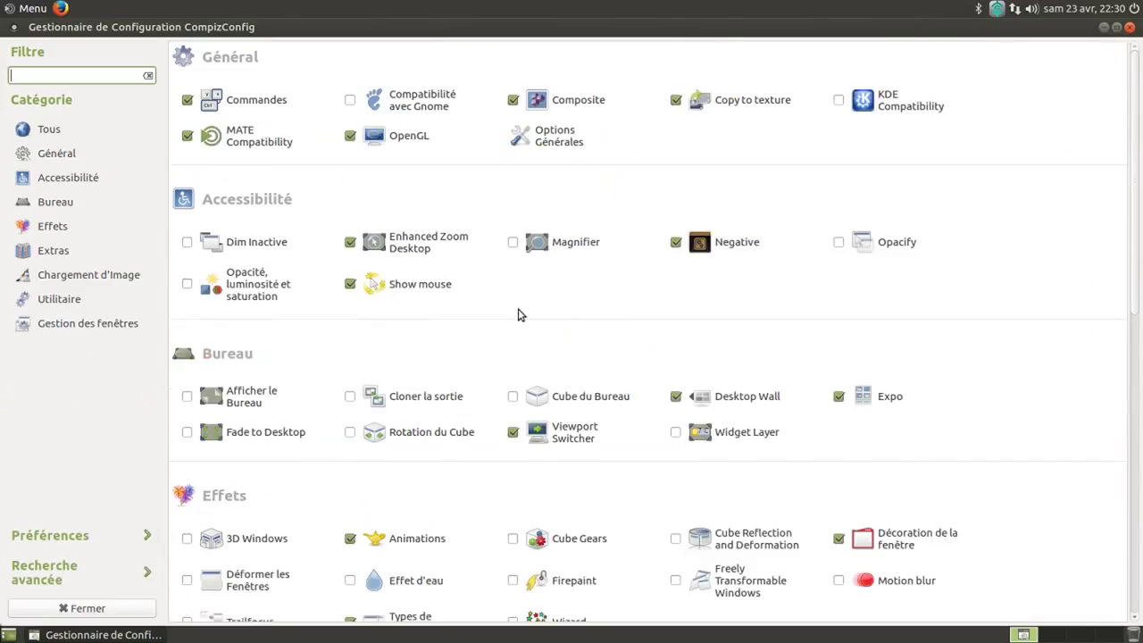
# - Enable the Déformer les Fenêtres effect and deactivate the conflicting Snapping Windows extension
pyautogui.scroll(-8, 518, 312)
pyautogui.scroll(5, 518, 303)
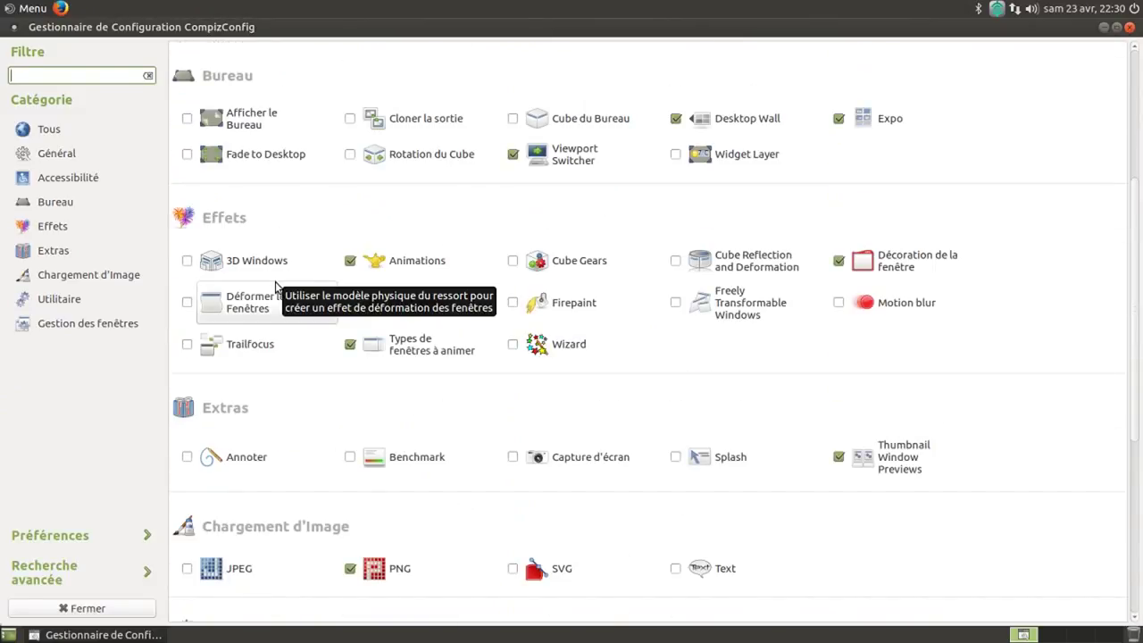
pyautogui.scroll(3, 276, 285)
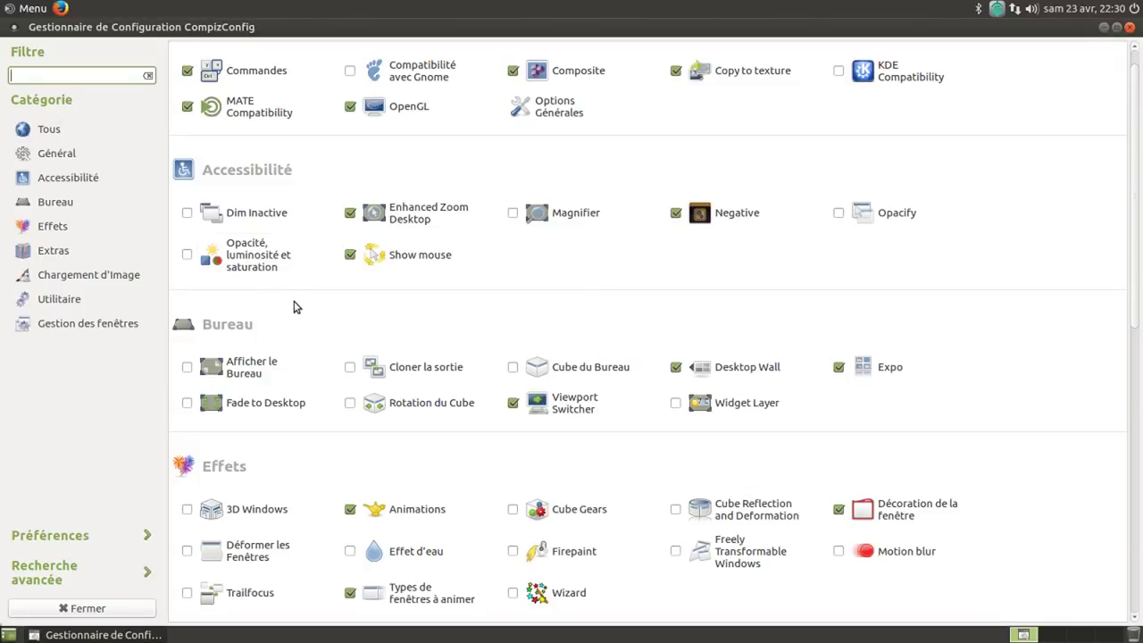
pyautogui.scroll(-3, 504, 500)
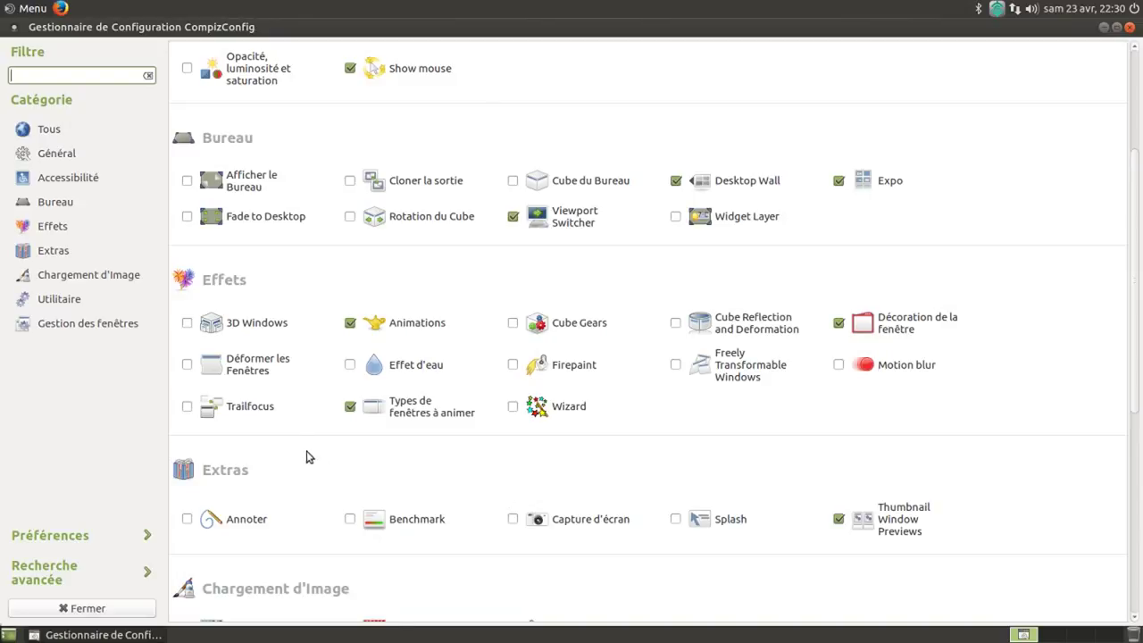
pyautogui.click(187, 364)
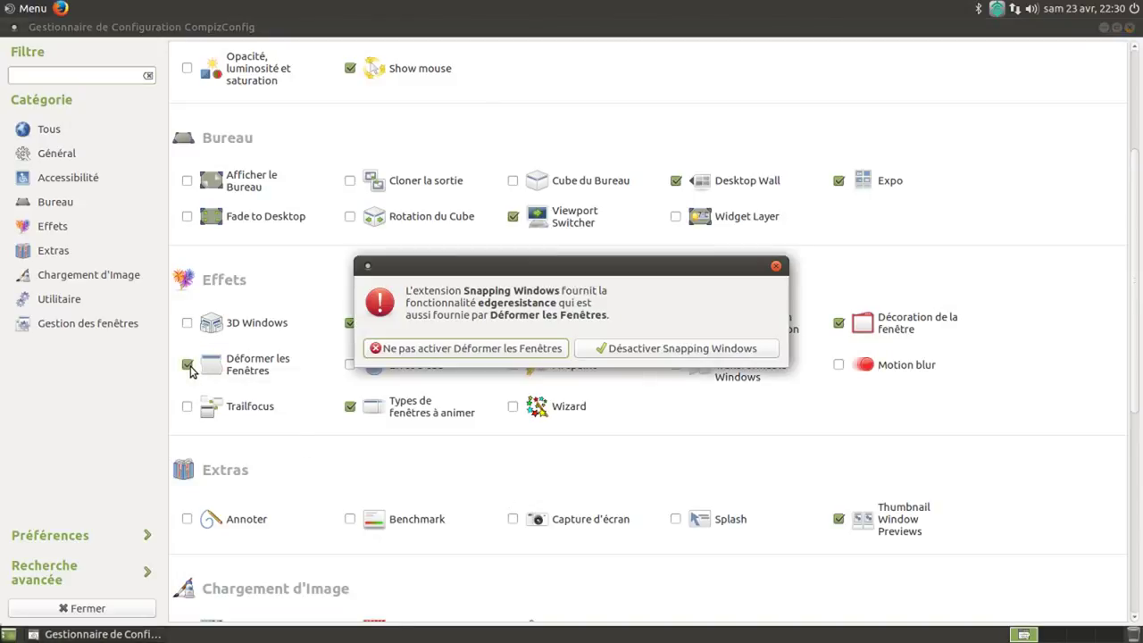
pyautogui.click(622, 354)
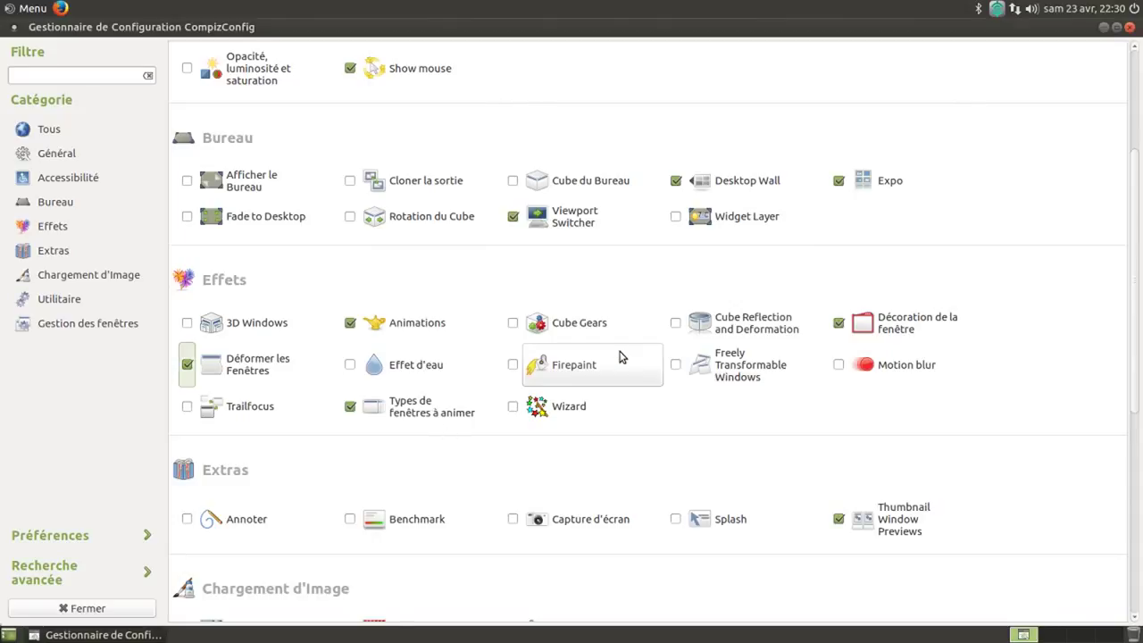
# - Check the window deformation effect by restoring and maximizing the CompizConfig window, leaving it at its restored size
pyautogui.doubleClick(514, 30)
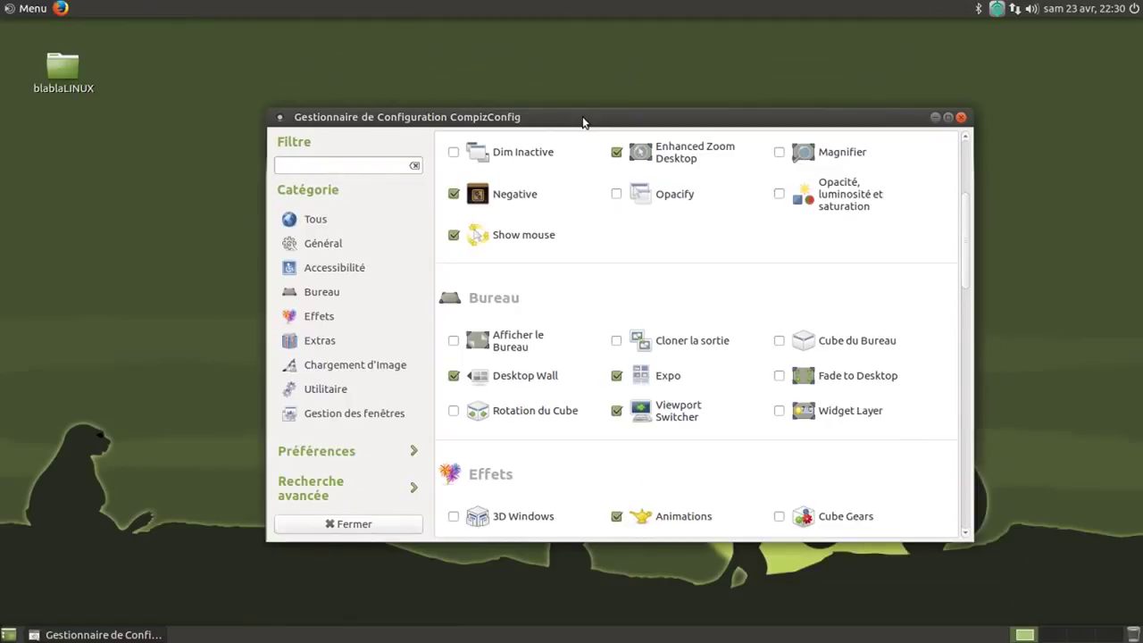
pyautogui.doubleClick(582, 117)
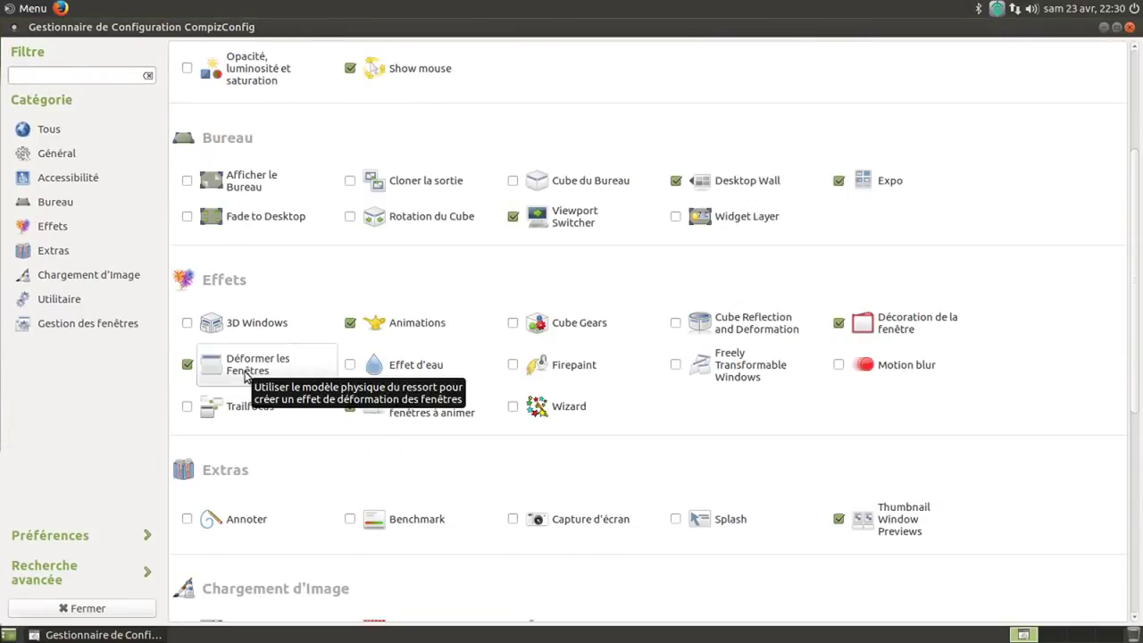
pyautogui.doubleClick(499, 34)
# - Disable the Déformer les Fenêtres effect in the Effets category
pyautogui.scroll(3, 676, 302)
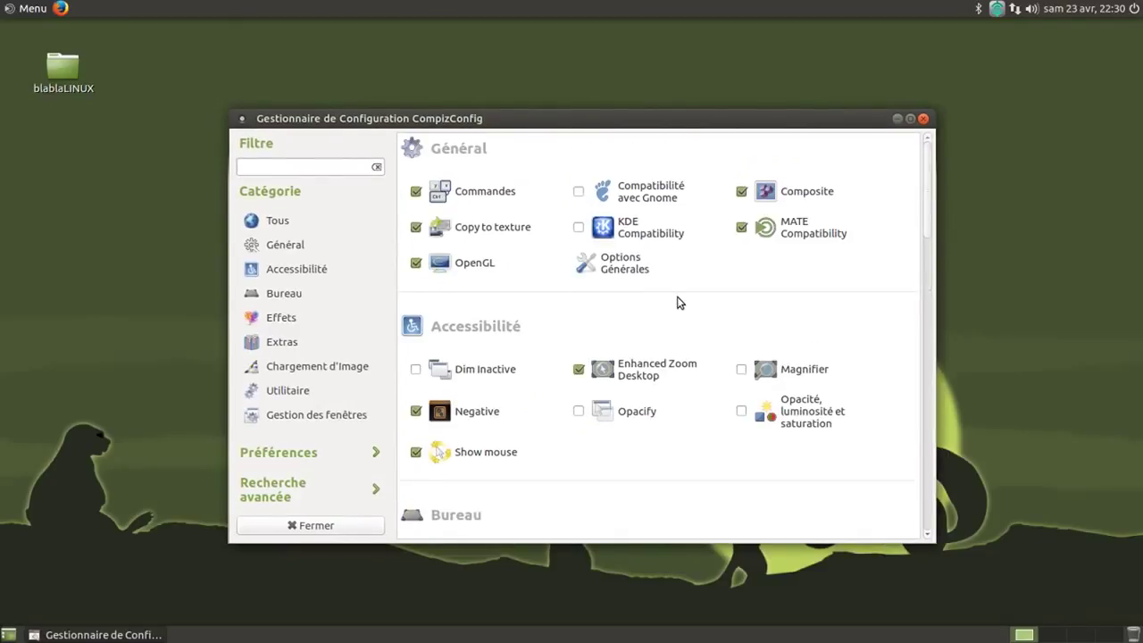
pyautogui.scroll(-6, 675, 302)
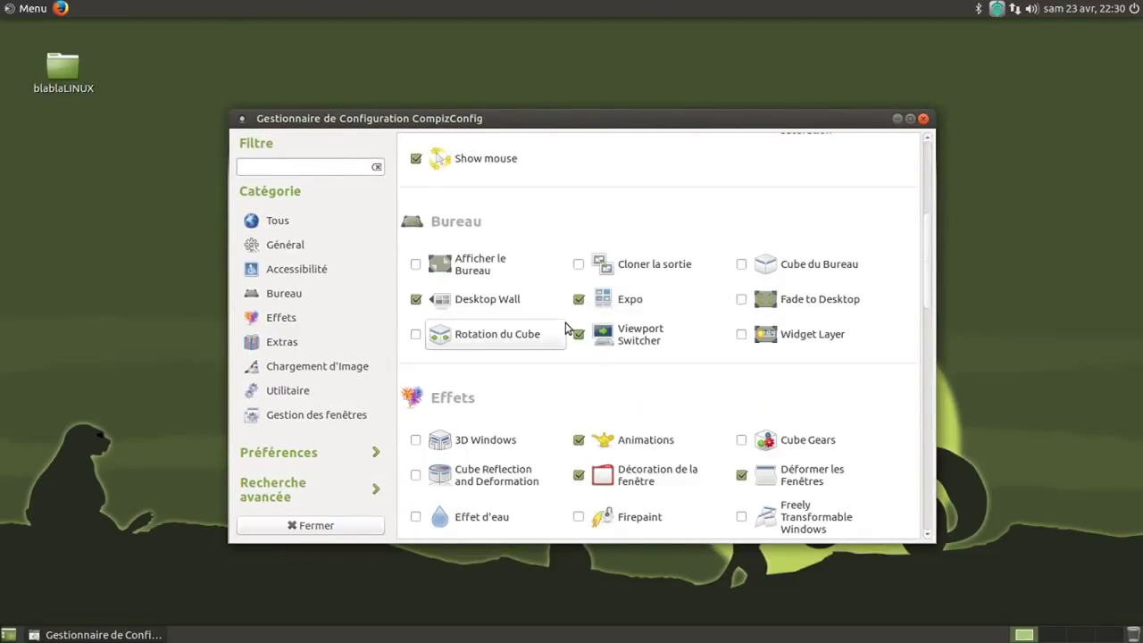
pyautogui.scroll(-2, 571, 326)
pyautogui.scroll(-1, 565, 328)
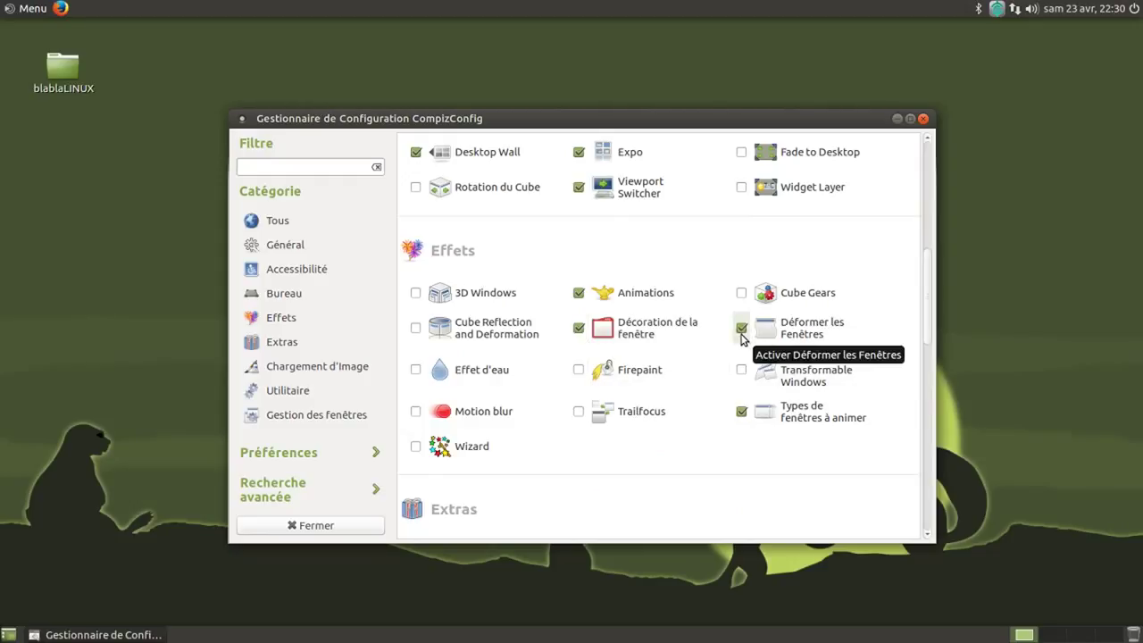
pyautogui.click(741, 330)
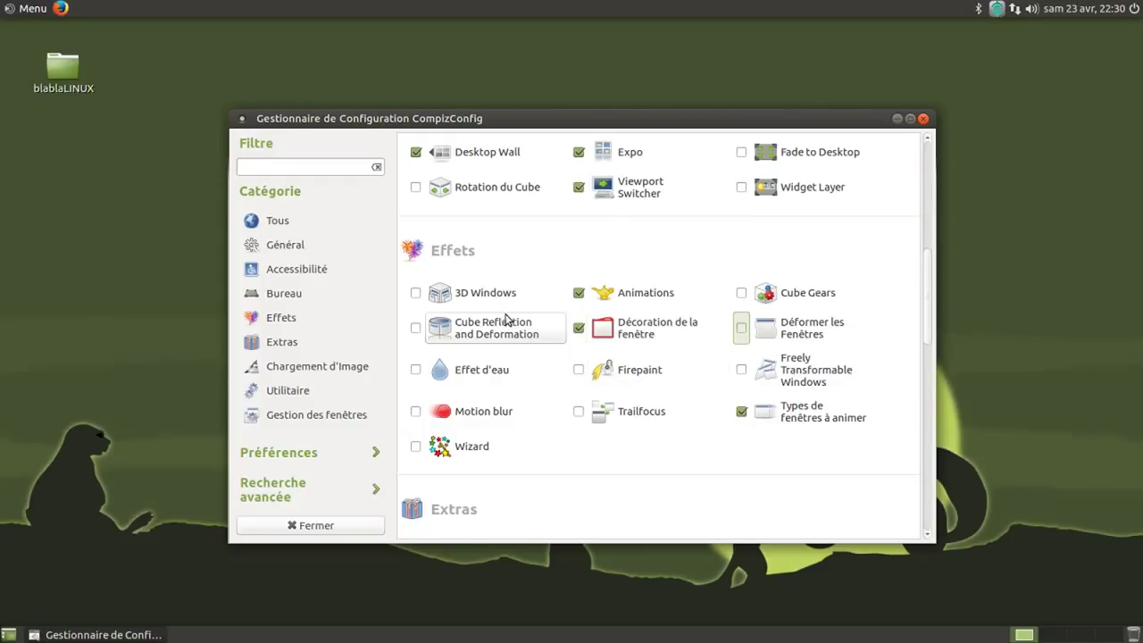
# - View the general settings of the Cube du Bureau extension and return to the extension list
pyautogui.scroll(1, 507, 320)
pyautogui.scroll(2, 508, 319)
pyautogui.scroll(-1, 509, 316)
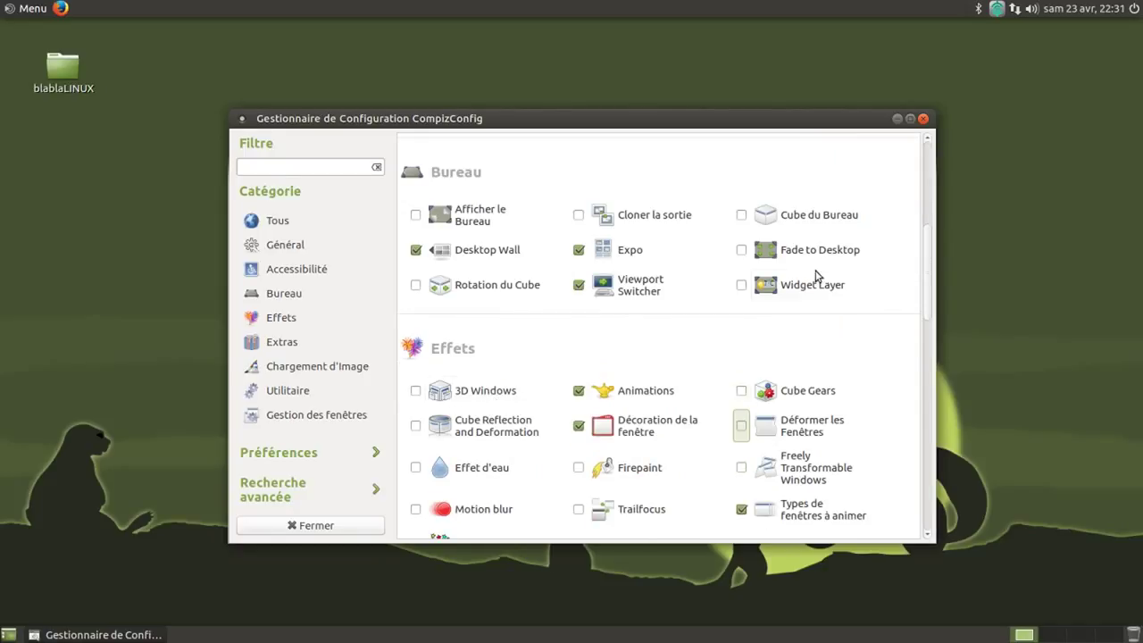
pyautogui.click(799, 217)
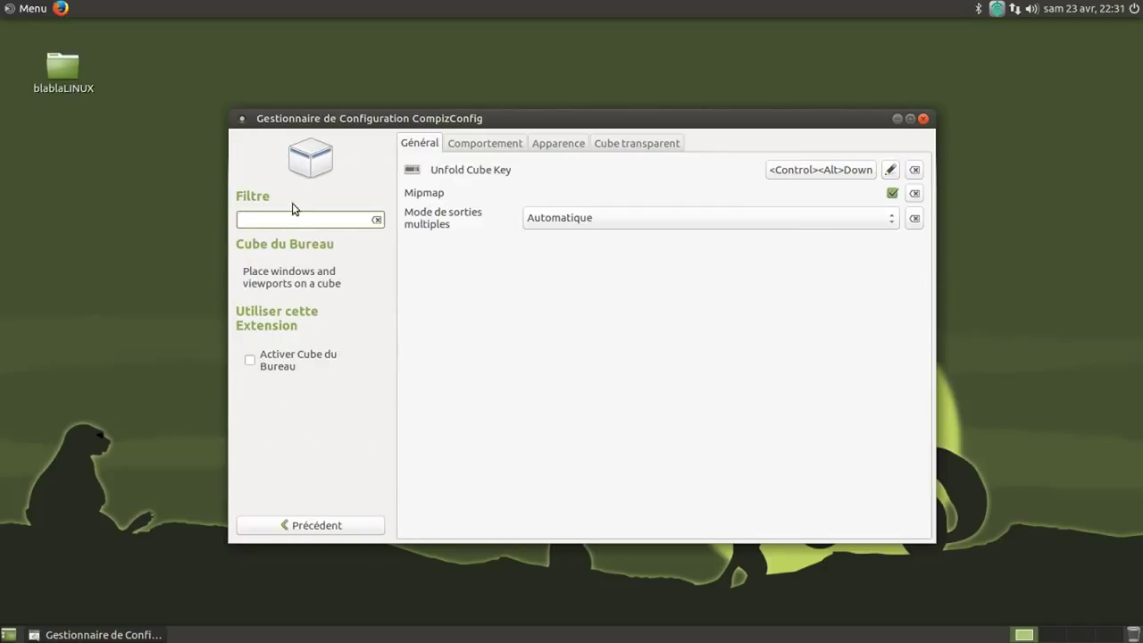
pyautogui.click(317, 525)
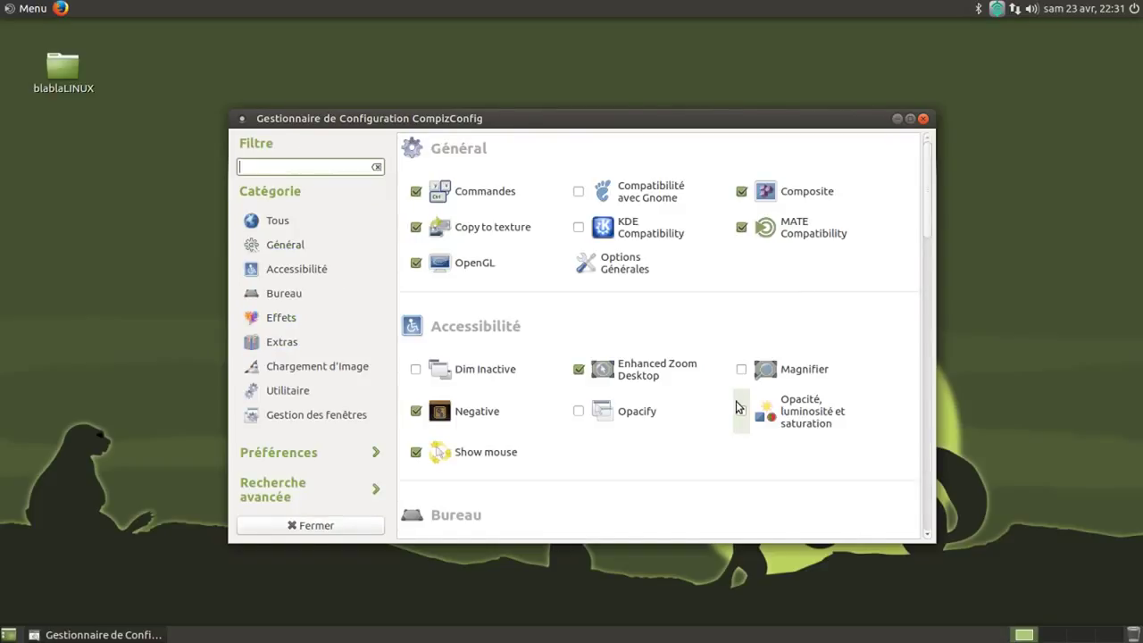
# - Try to enable Cube du Bureau in the Bureau category, turning off the conflicting Desktop Wall extension
pyautogui.scroll(-4, 740, 390)
pyautogui.click(741, 363)
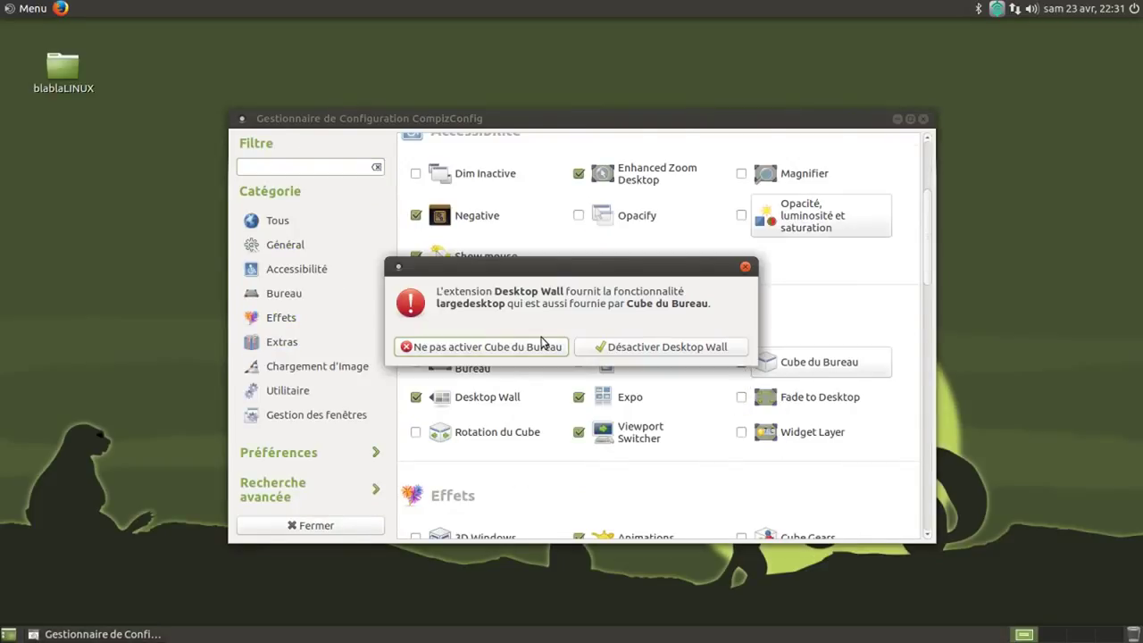
pyautogui.click(745, 266)
# - Search the applications for "tw" and open MATE Tweak
pyautogui.click(35, 10)
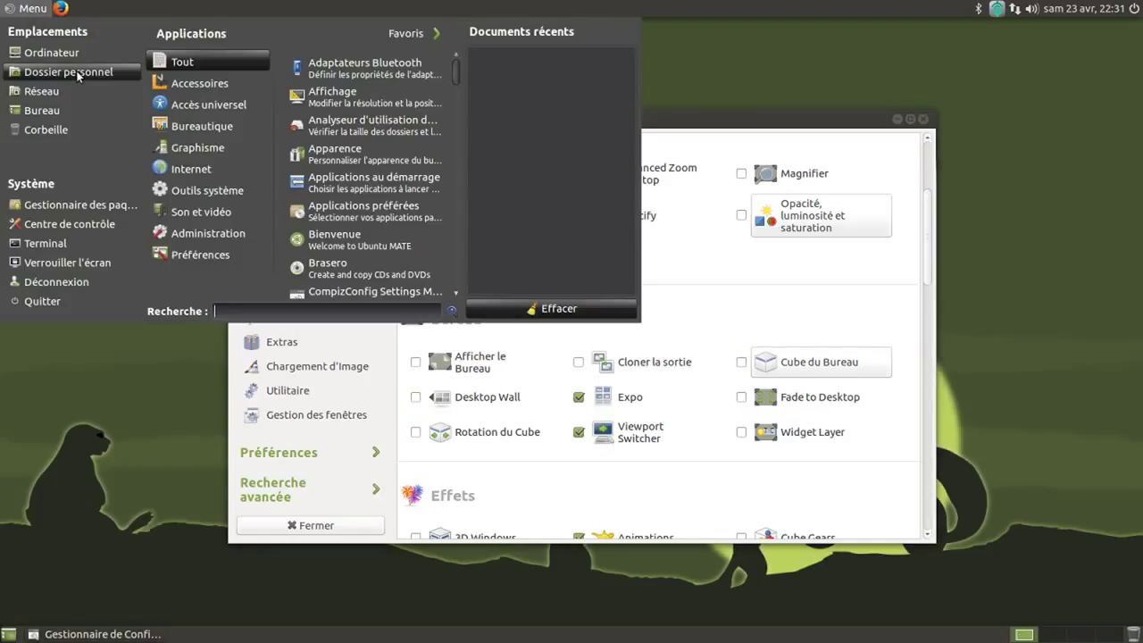
pyautogui.write('mate')
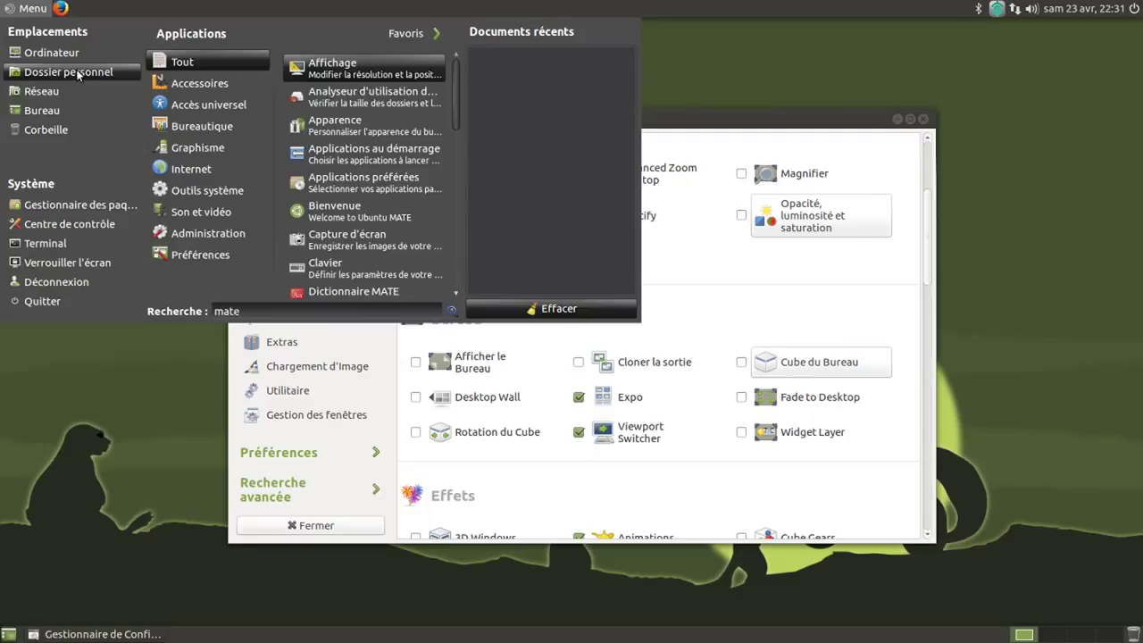
pyautogui.press('BackSpace')
pyautogui.press('BackSpace')
pyautogui.press('BackSpace')
pyautogui.press('BackSpace')
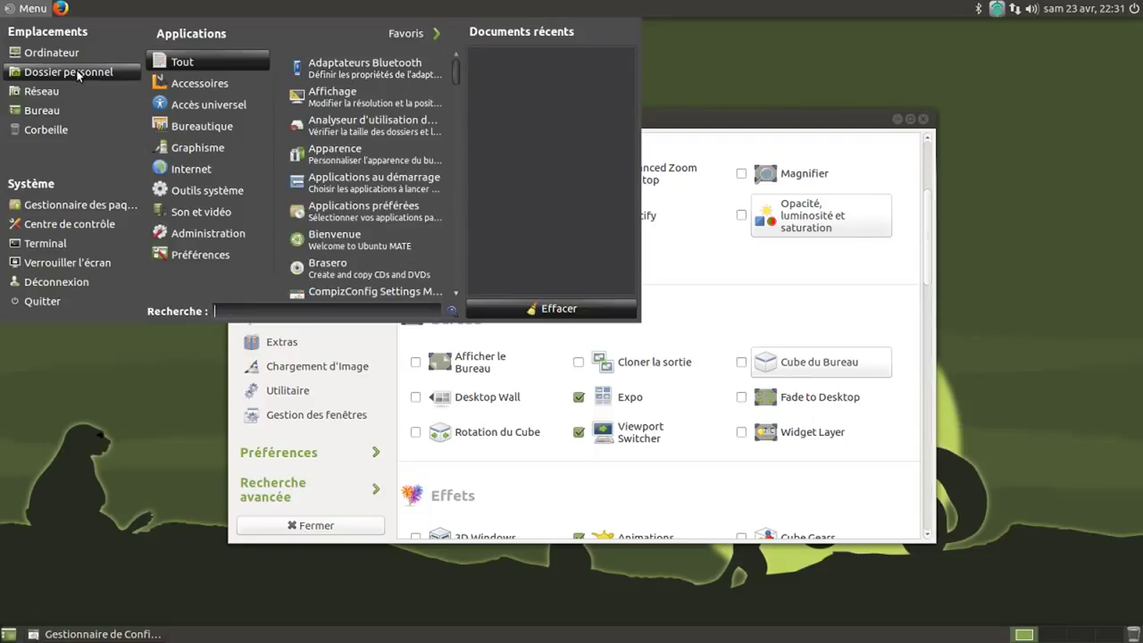
pyautogui.write('tw')
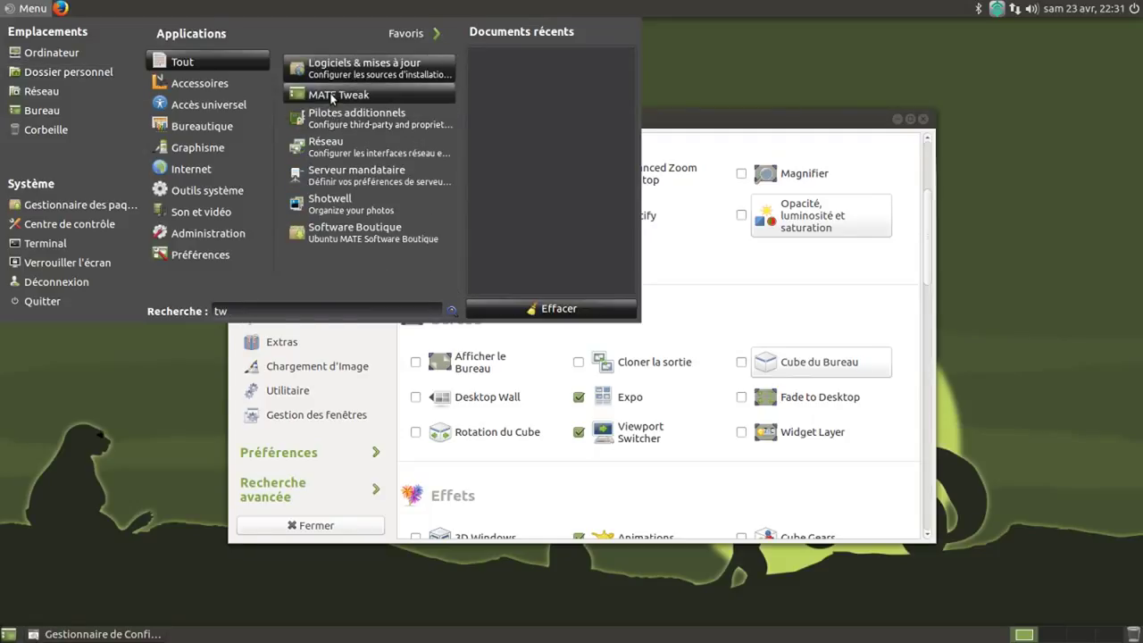
pyautogui.click(332, 97)
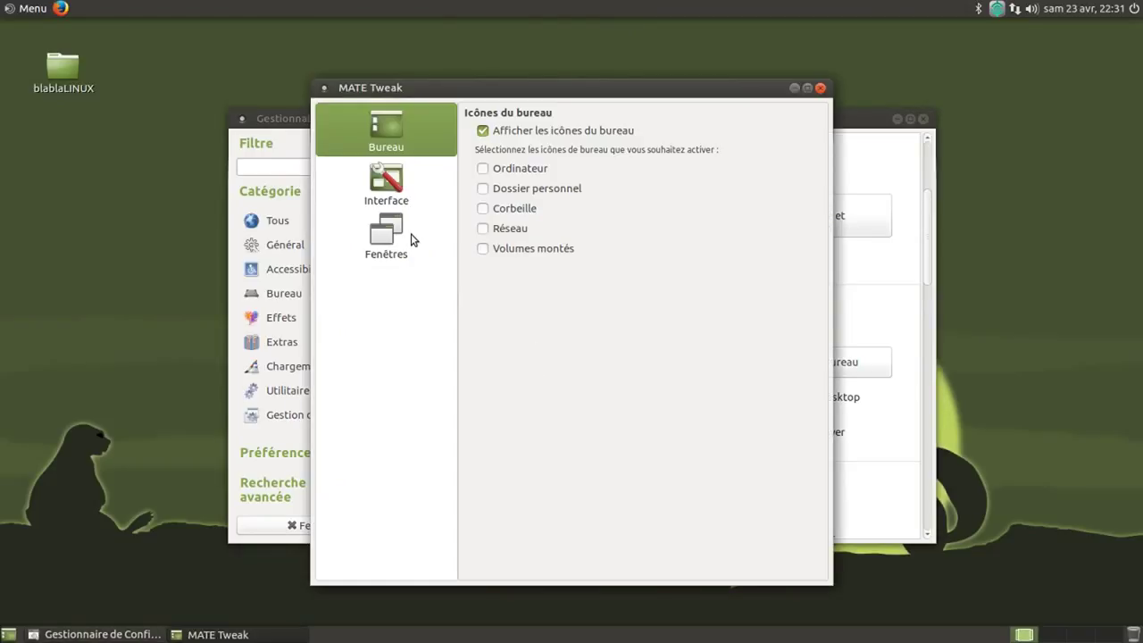
# - Set the window manager to Compiz (effets de bureau avancés avec accélération graphique) in the Fenêtres settings and keep it
pyautogui.click(385, 252)
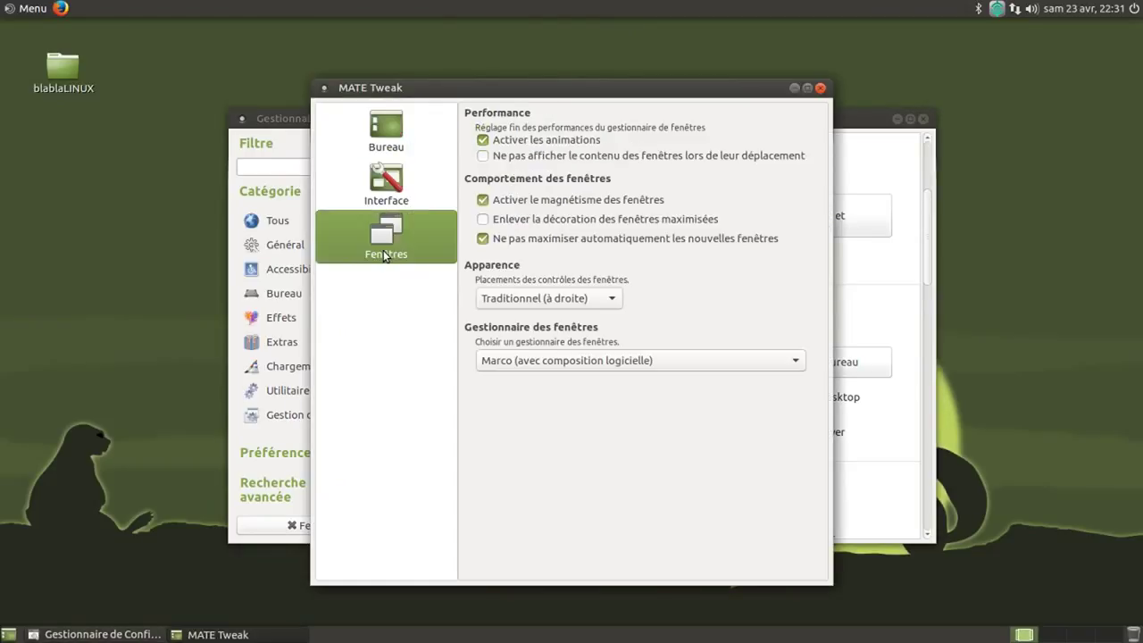
pyautogui.click(557, 360)
pyautogui.click(568, 388)
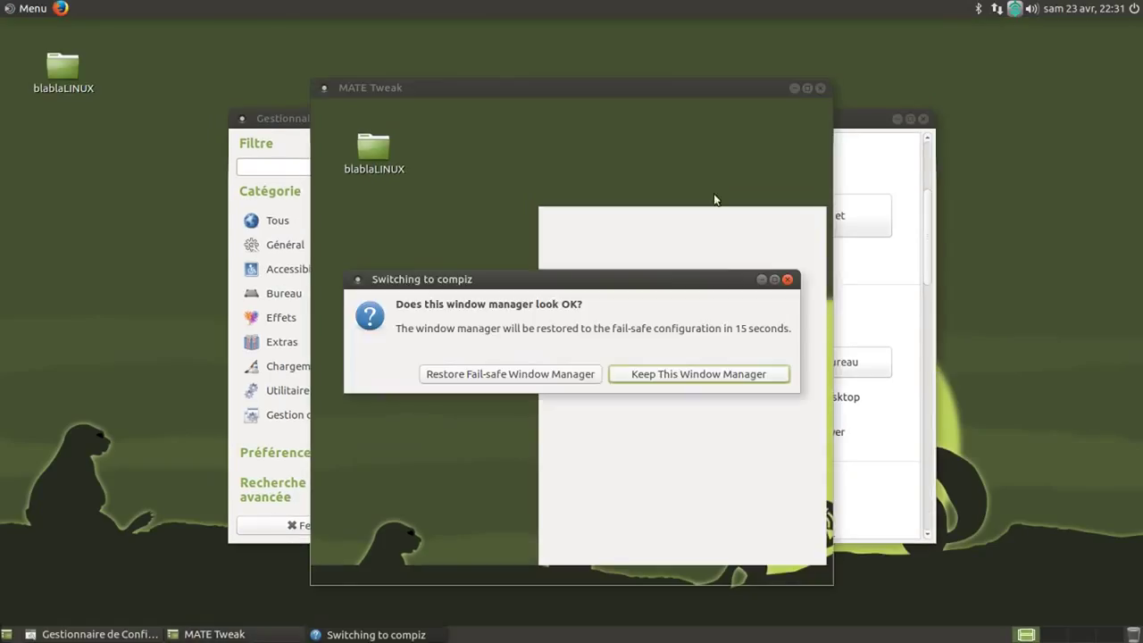
pyautogui.click(663, 376)
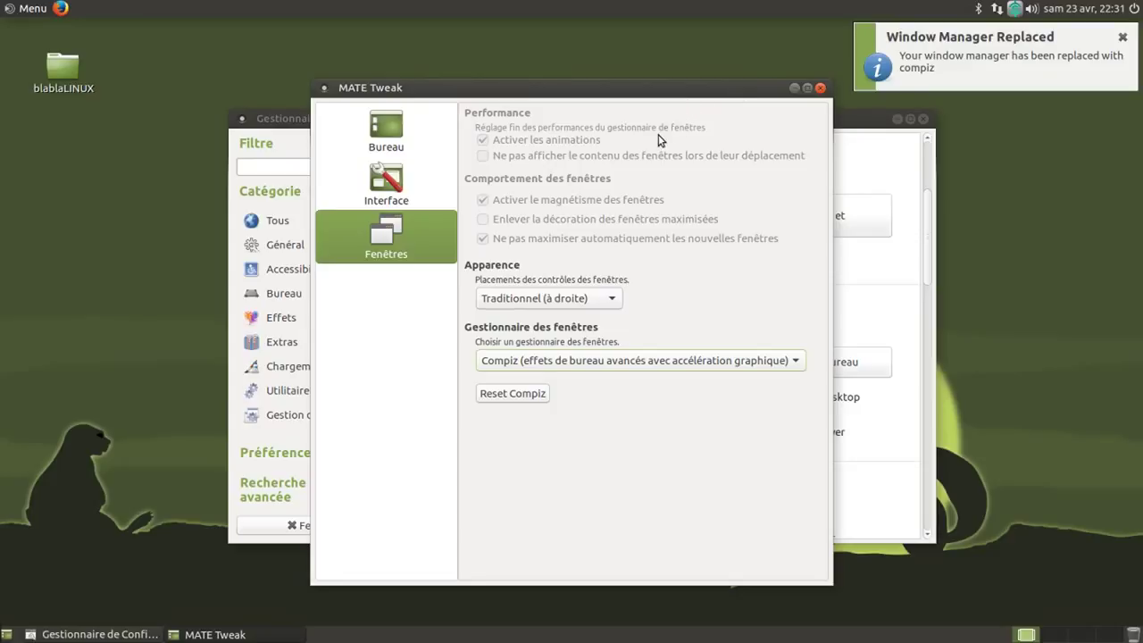
# - Close MATE Tweak and bring the CompizConfig window slightly aside on the desktop
pyautogui.moveTo(672, 95); pyautogui.dragTo(703, 103)
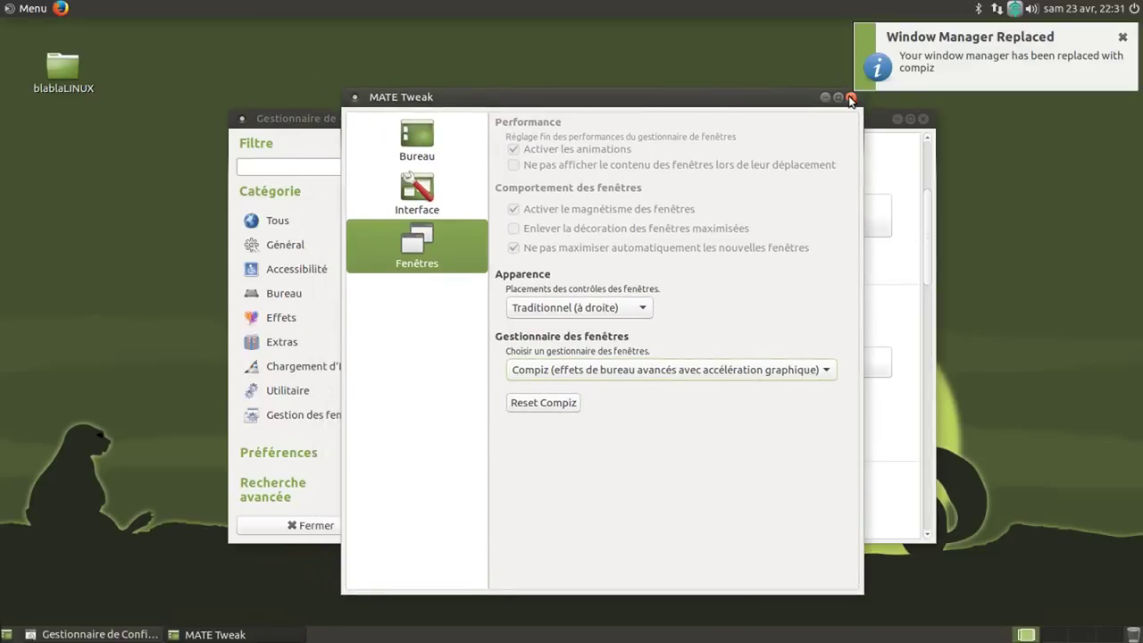
pyautogui.click(850, 97)
pyautogui.moveTo(798, 117); pyautogui.dragTo(750, 108)
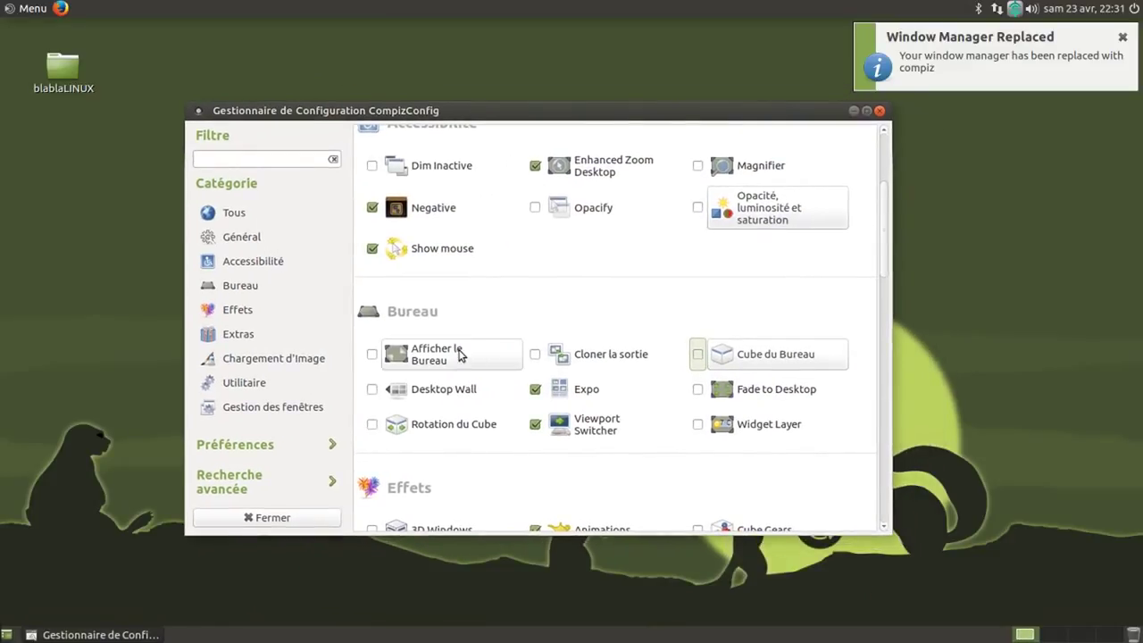
# - Enable Déformer les Fenêtres in the Effets category and test it by moving the CompizConfig window
pyautogui.scroll(-4, 446, 392)
pyautogui.scroll(-3, 447, 442)
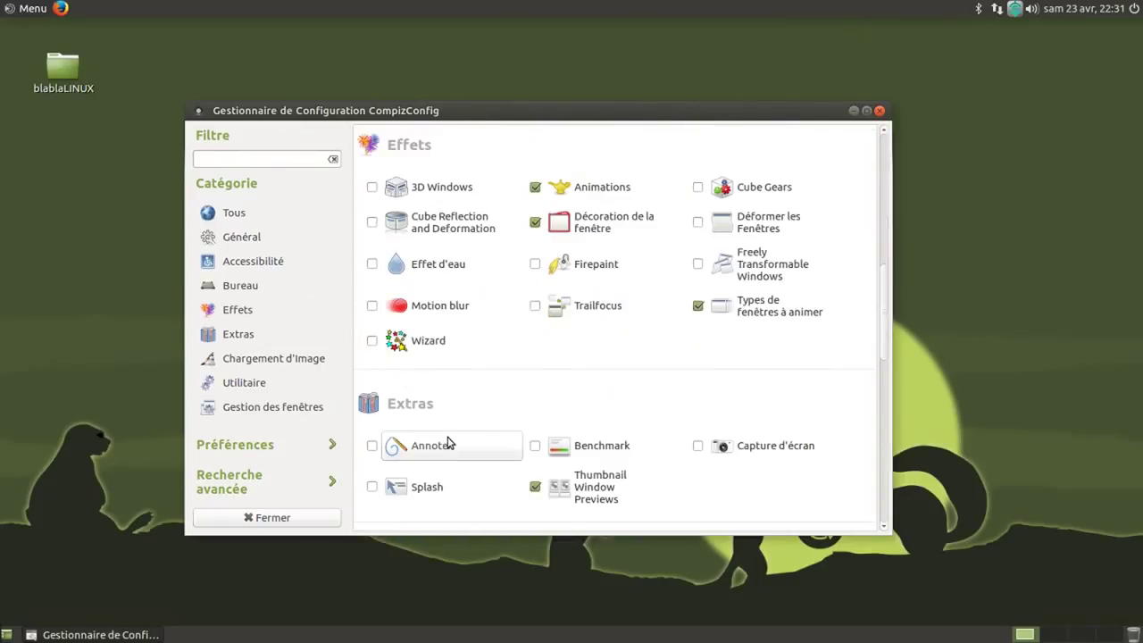
pyautogui.scroll(4, 448, 440)
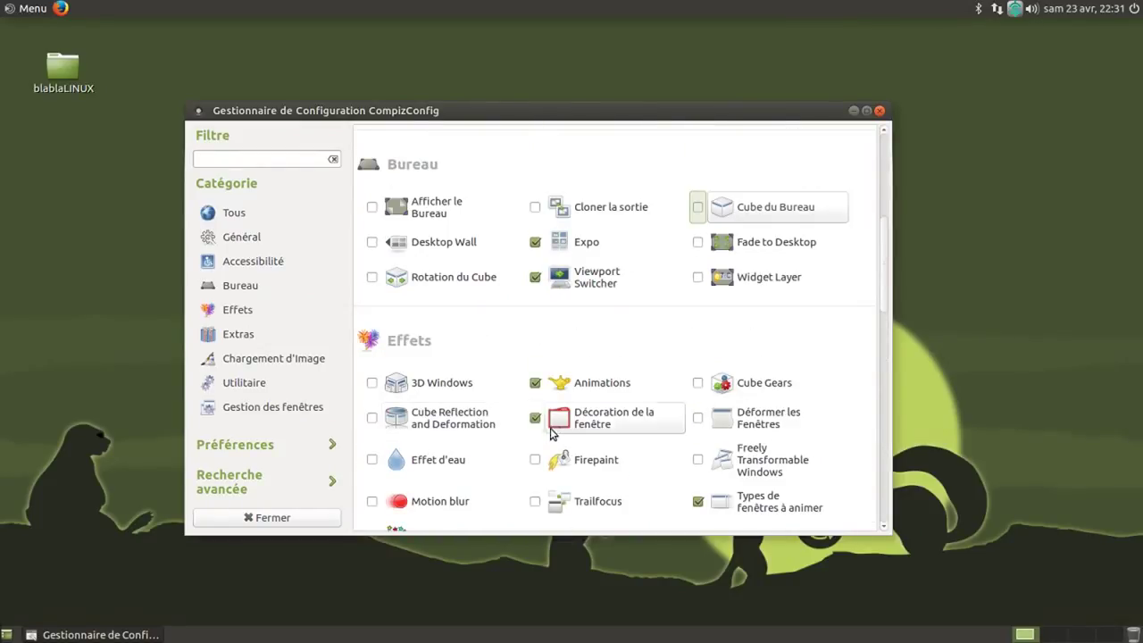
pyautogui.click(697, 418)
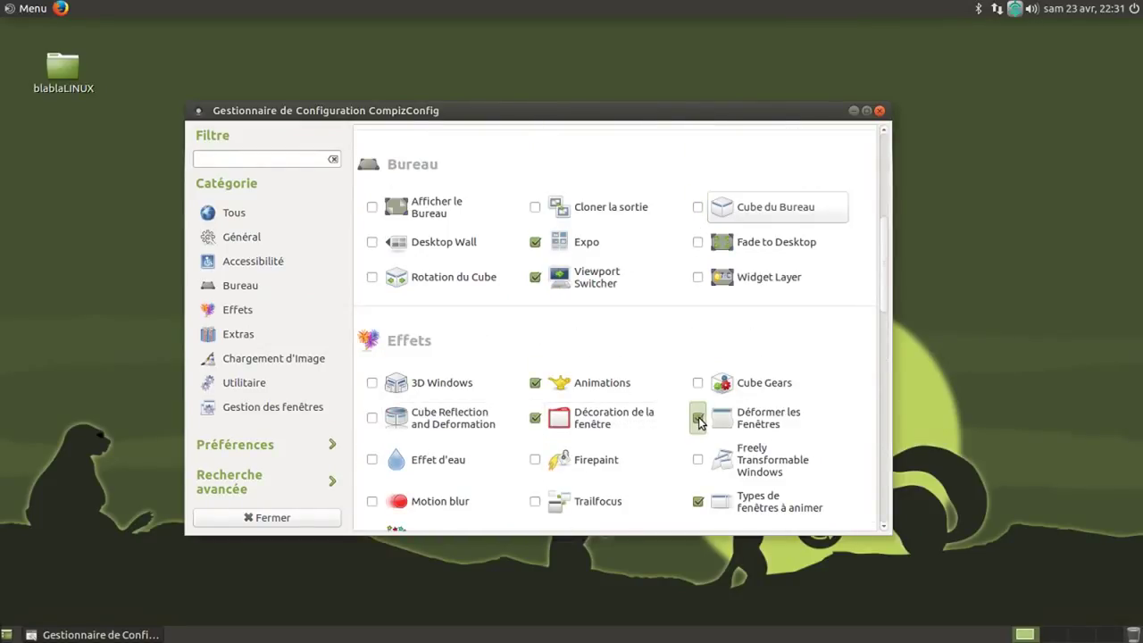
pyautogui.moveTo(630, 119); pyautogui.dragTo(710, 66)
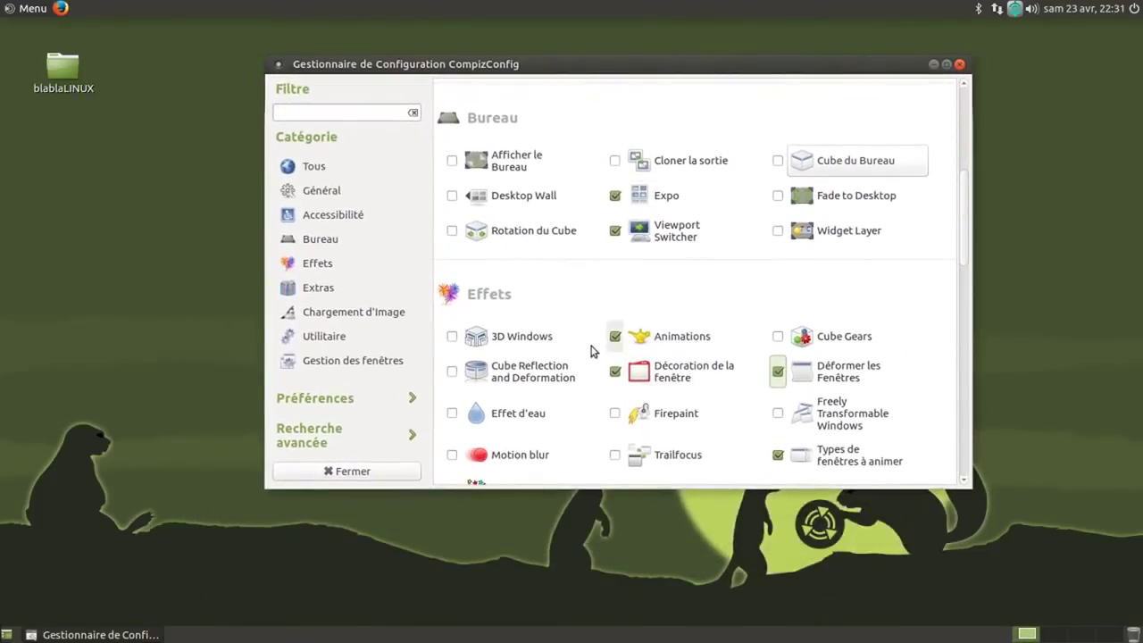
# - Enable Cube du Bureau in the Bureau category and move the CompizConfig window back toward the centre of the desktop
pyautogui.scroll(1, 685, 334)
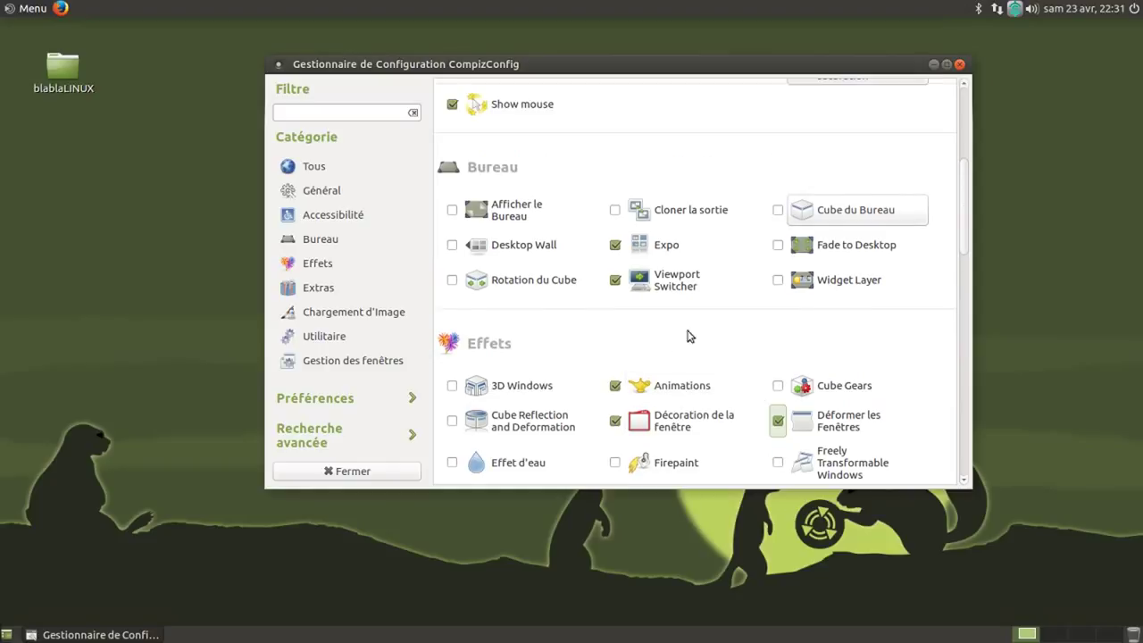
pyautogui.click(777, 210)
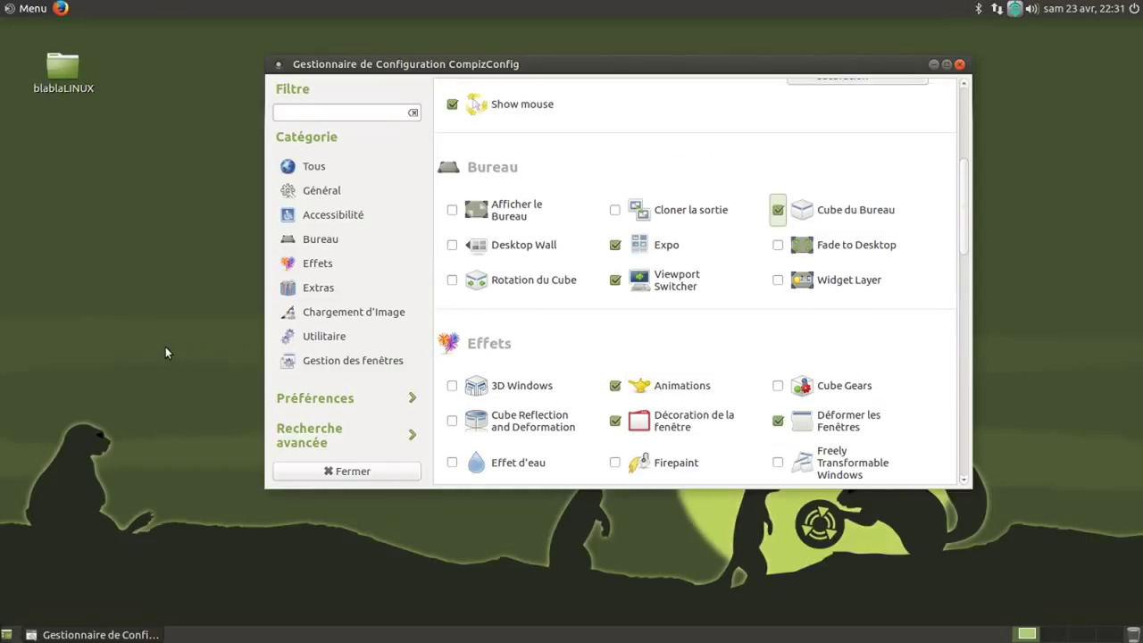
pyautogui.moveTo(165, 348); pyautogui.dragTo(198, 359)
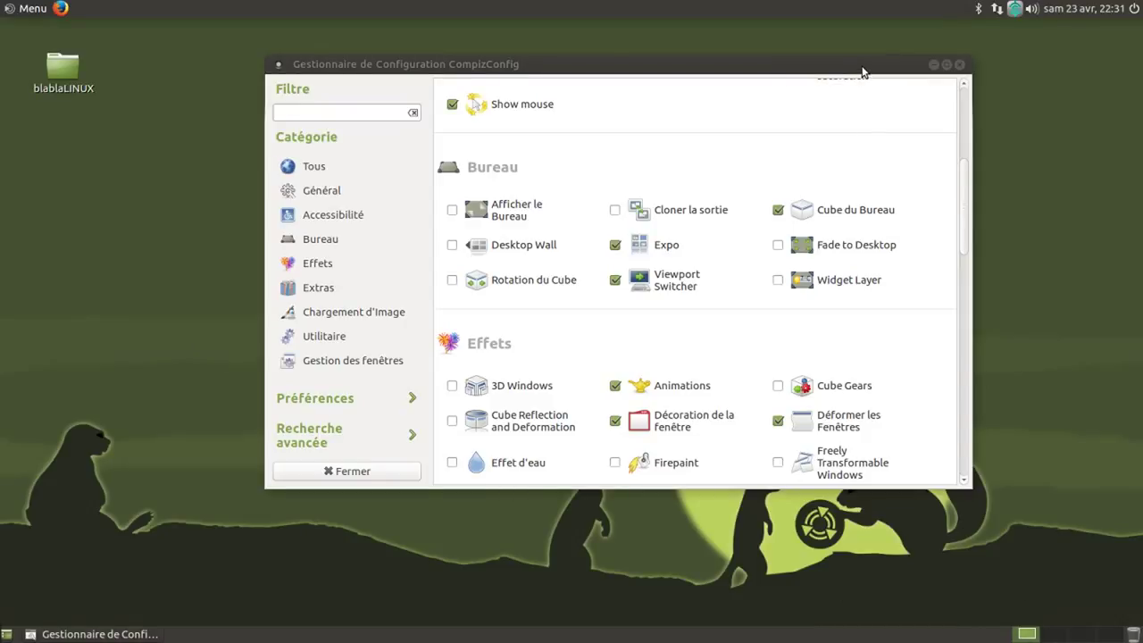
pyautogui.moveTo(864, 70); pyautogui.dragTo(821, 122)
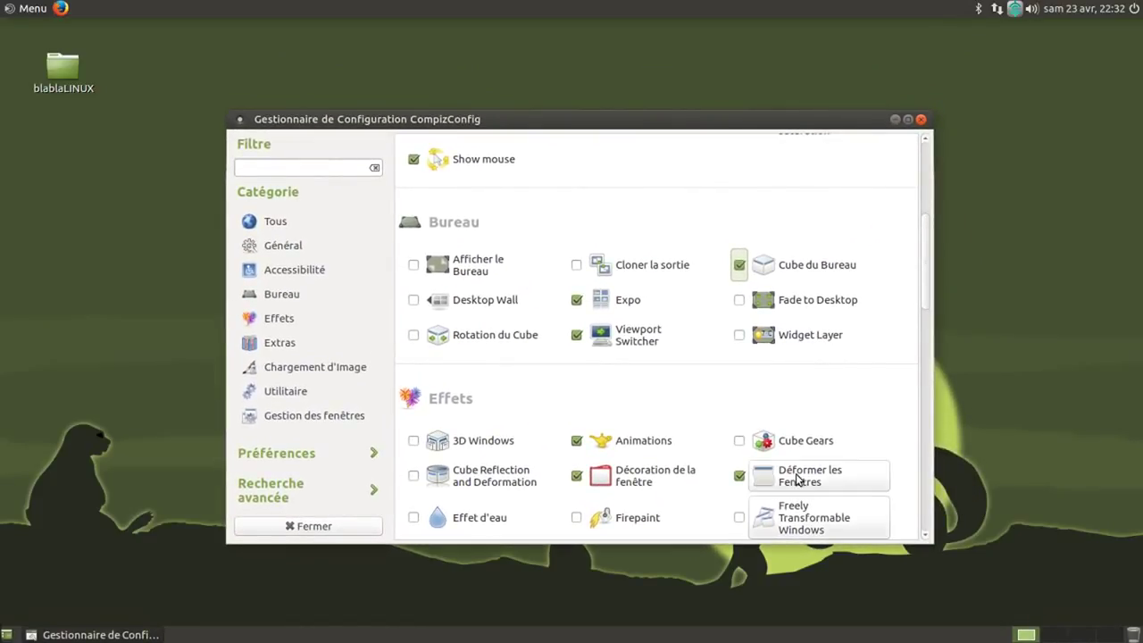
# - View the settings of the Composite, MATE Compatibility and OpenGL extensions in the Général category
pyautogui.scroll(6, 741, 438)
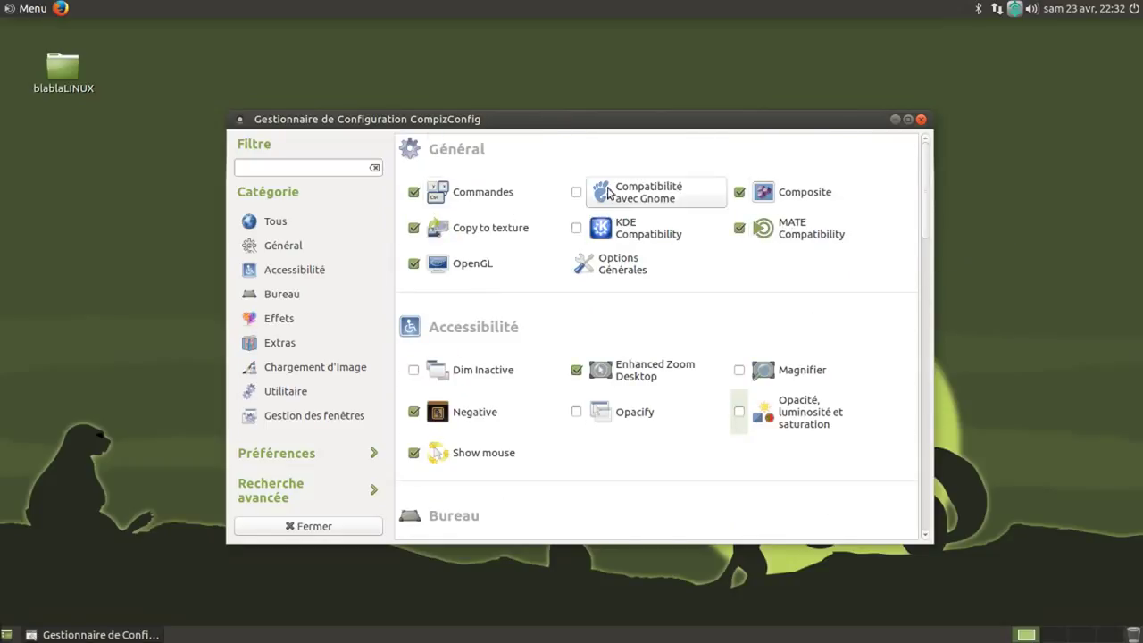
pyautogui.click(797, 196)
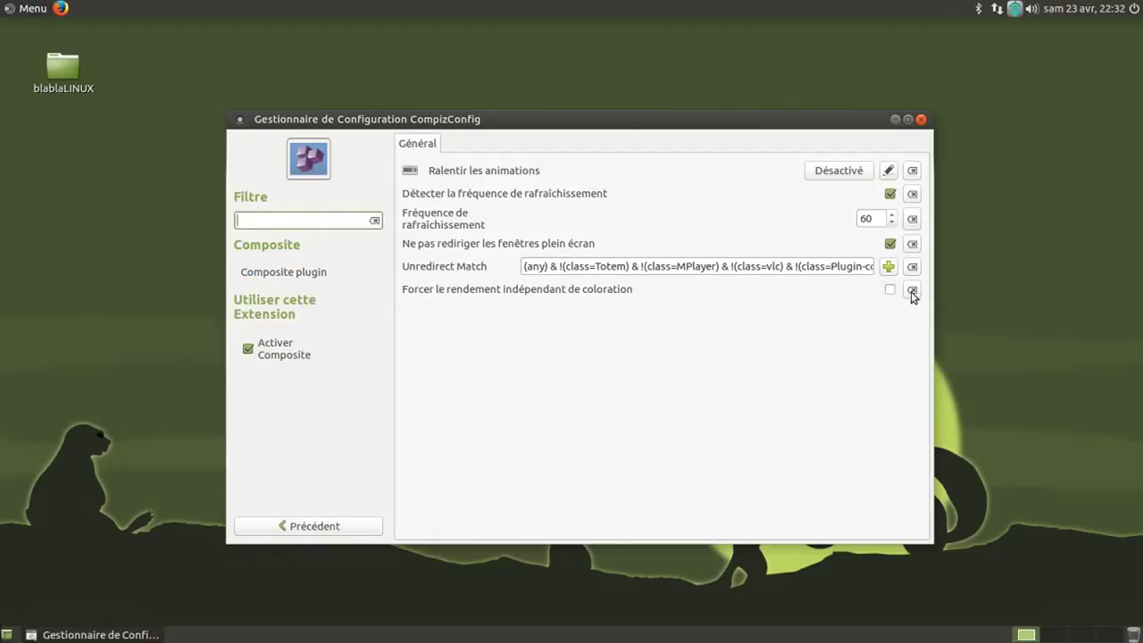
pyautogui.click(352, 525)
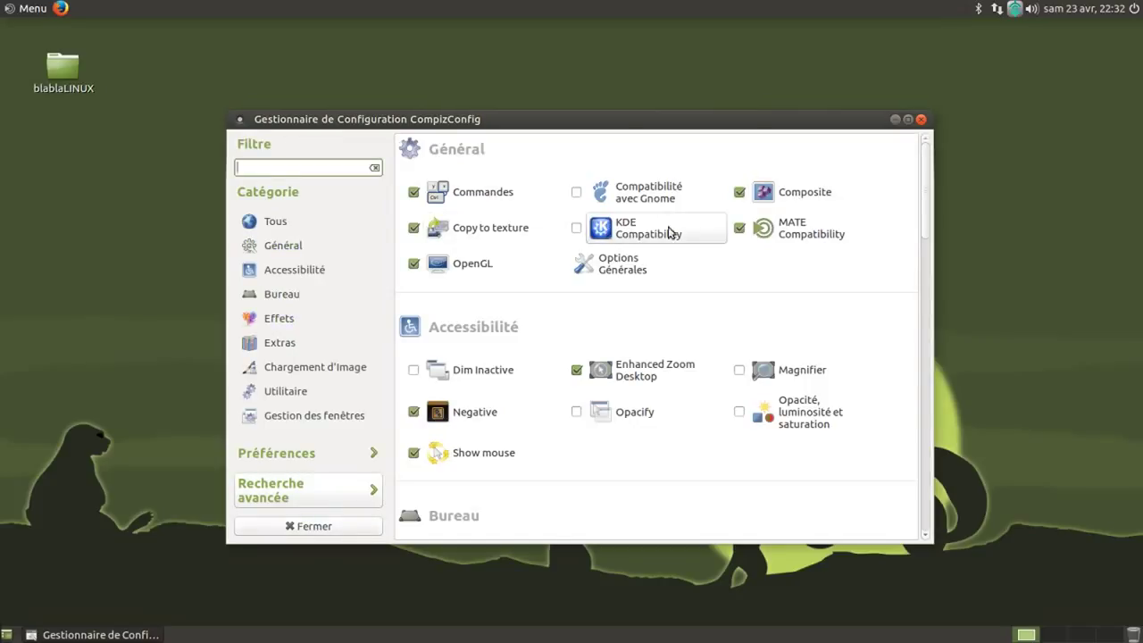
pyautogui.click(784, 228)
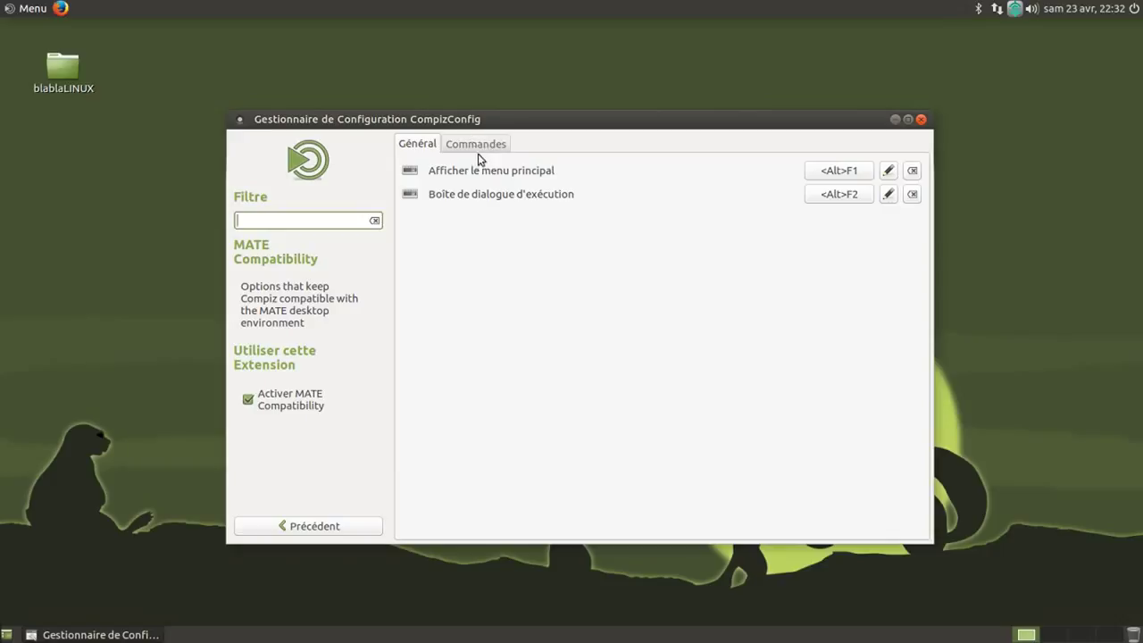
pyautogui.click(359, 524)
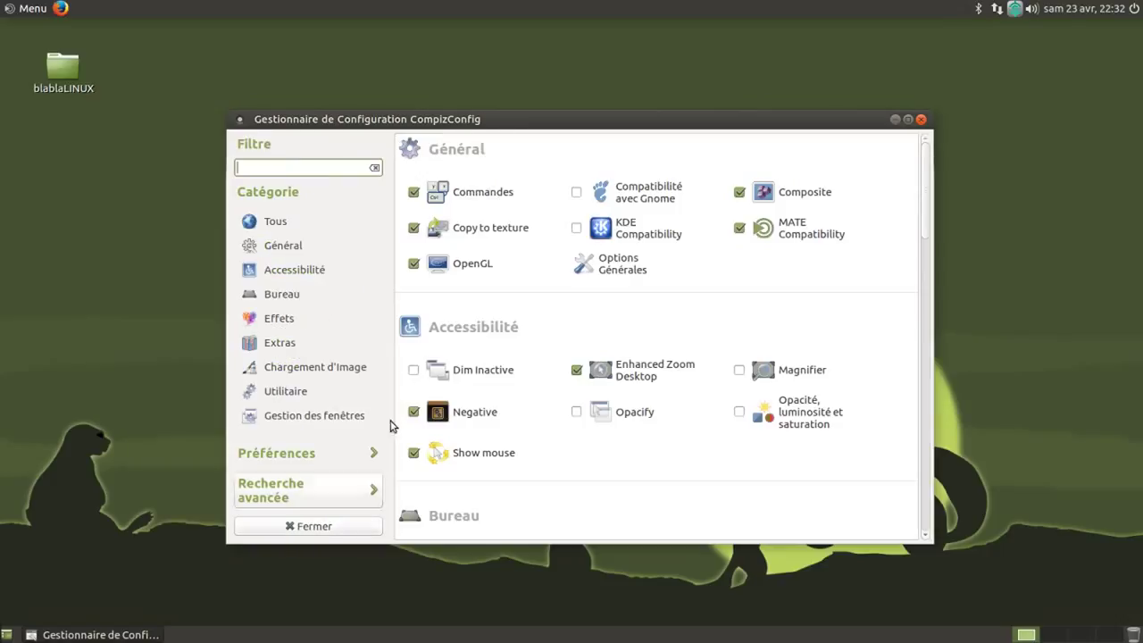
pyautogui.click(468, 271)
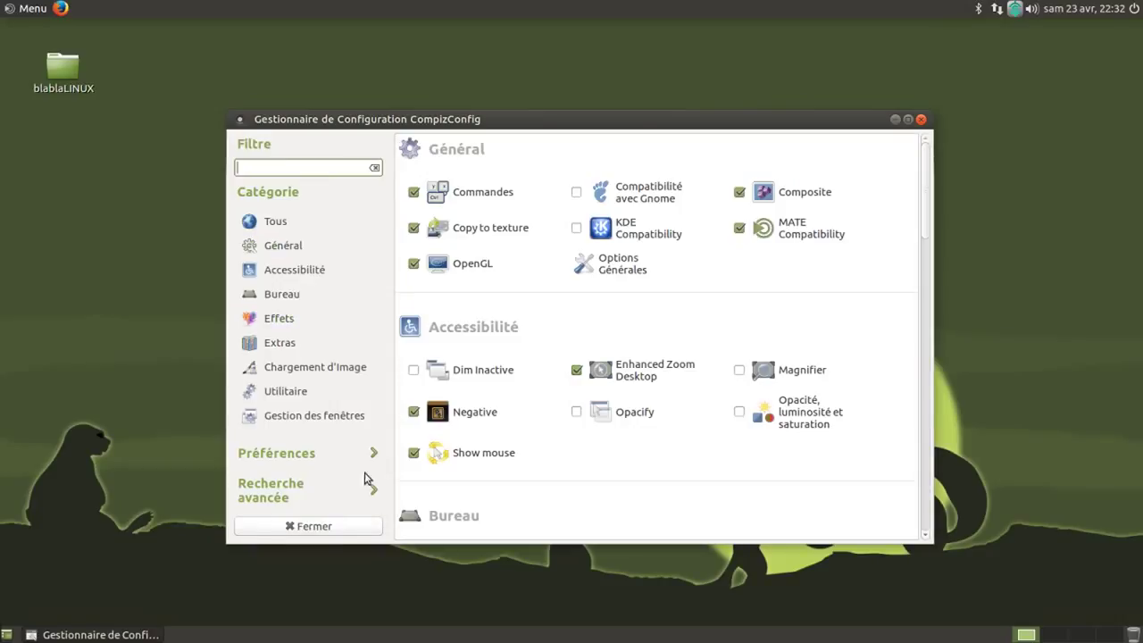
# - Examine the Options Générales settings, from general, display and focus behaviour through key assignments to Taille du bureau
pyautogui.click(605, 268)
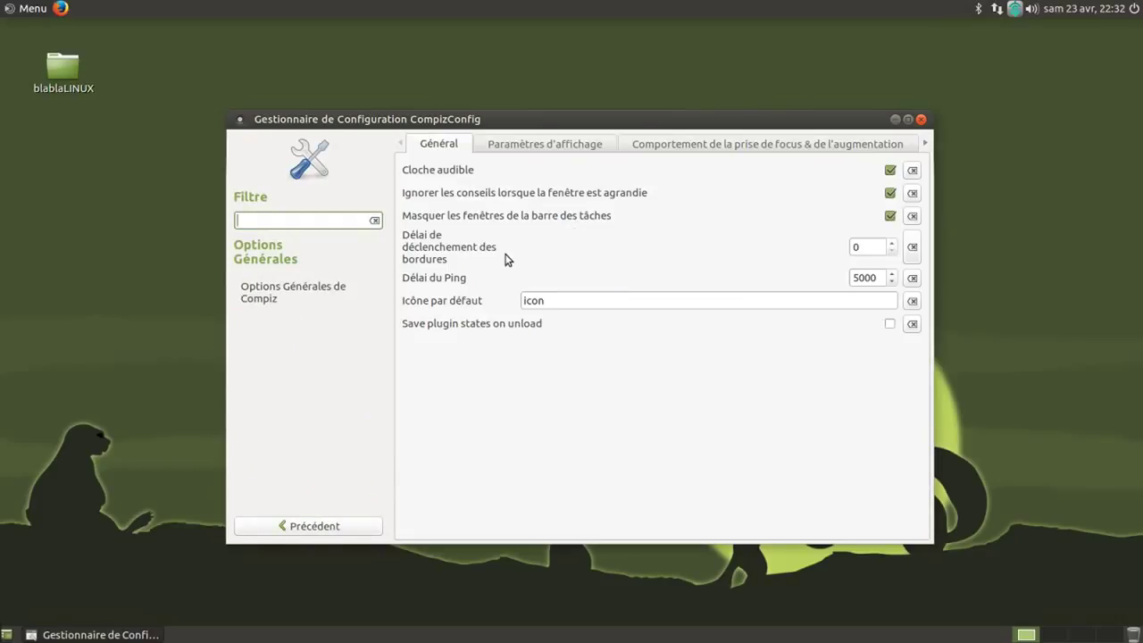
pyautogui.click(539, 145)
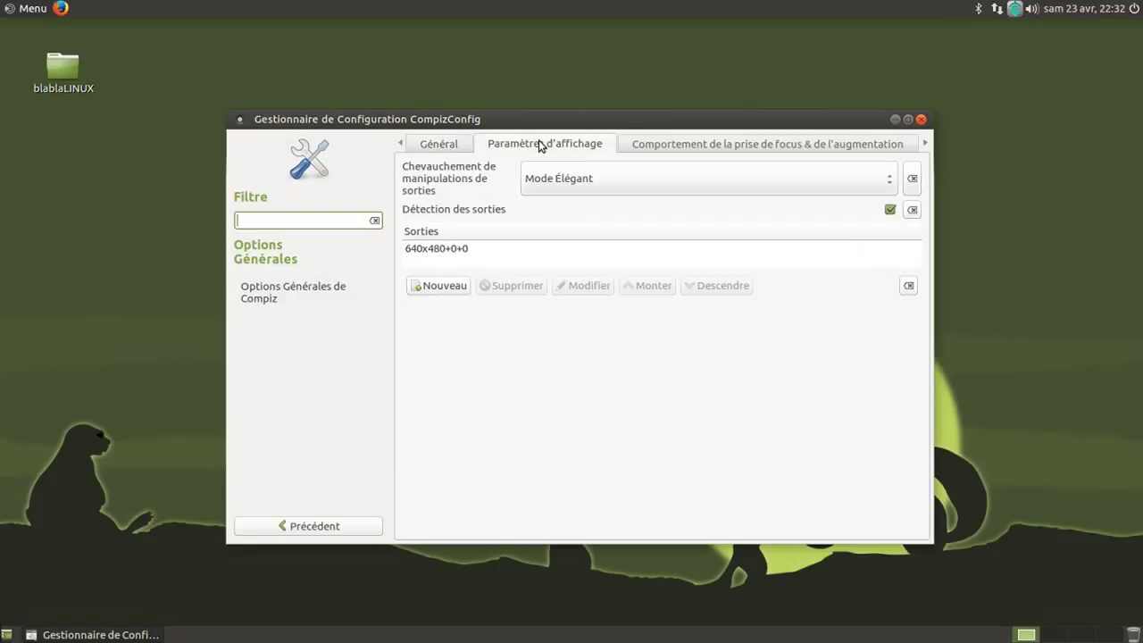
pyautogui.click(452, 147)
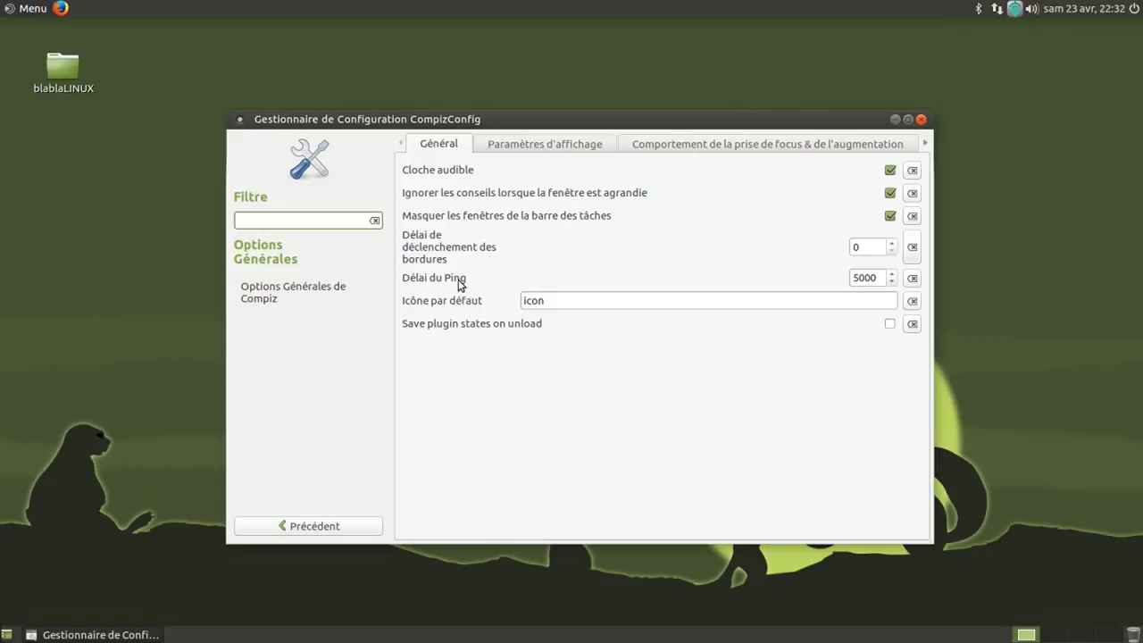
pyautogui.click(731, 146)
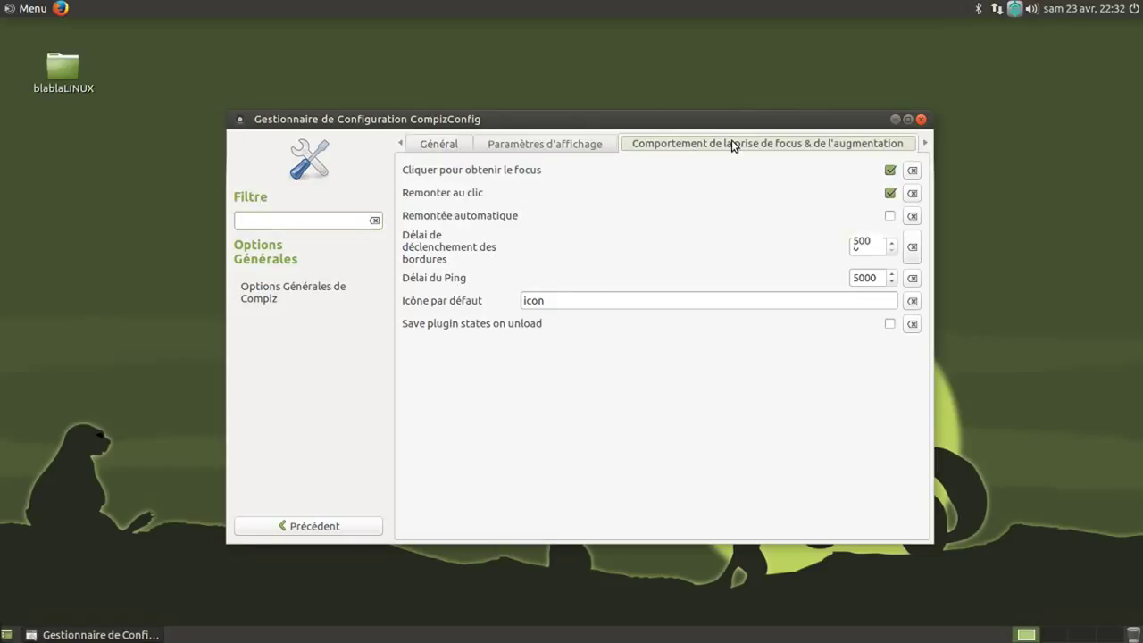
pyautogui.moveTo(608, 118); pyautogui.dragTo(567, 133)
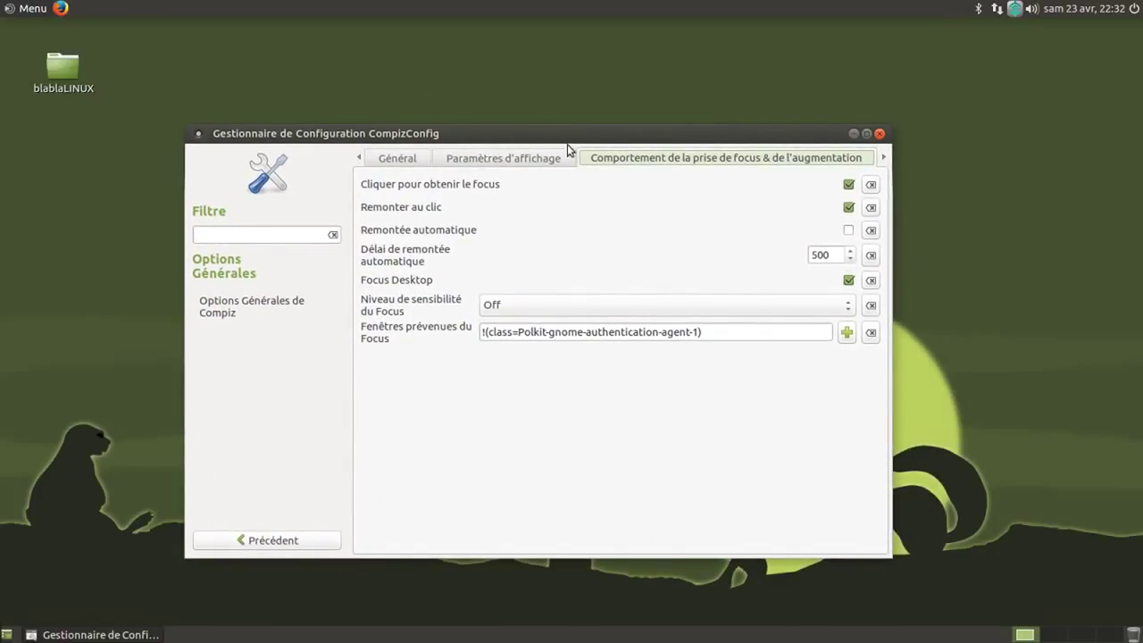
pyautogui.click(884, 160)
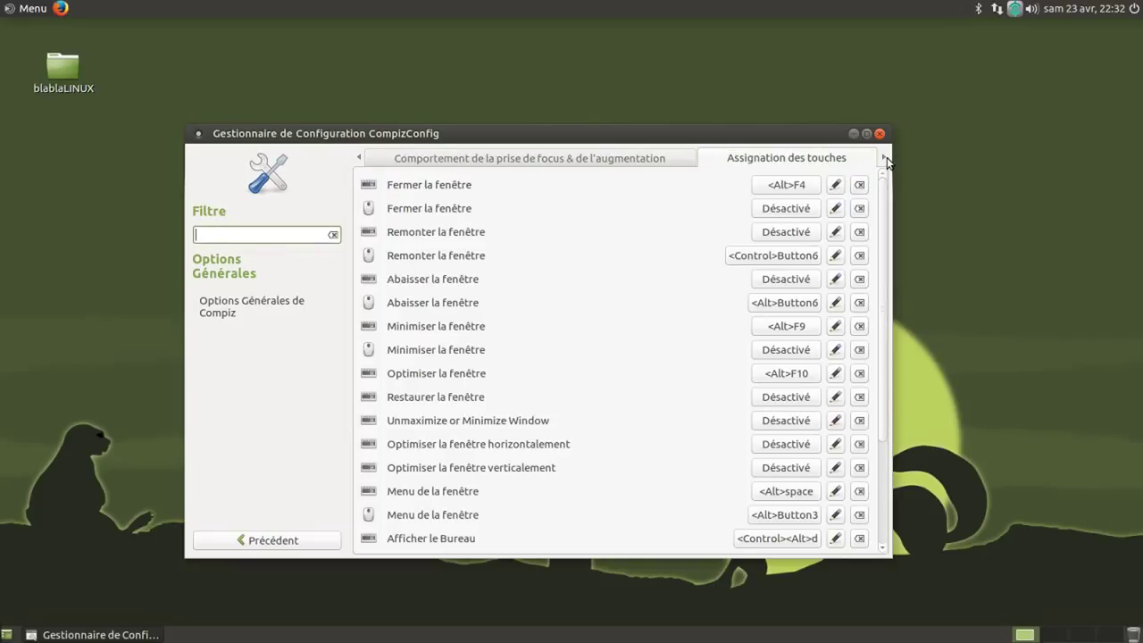
pyautogui.click(885, 159)
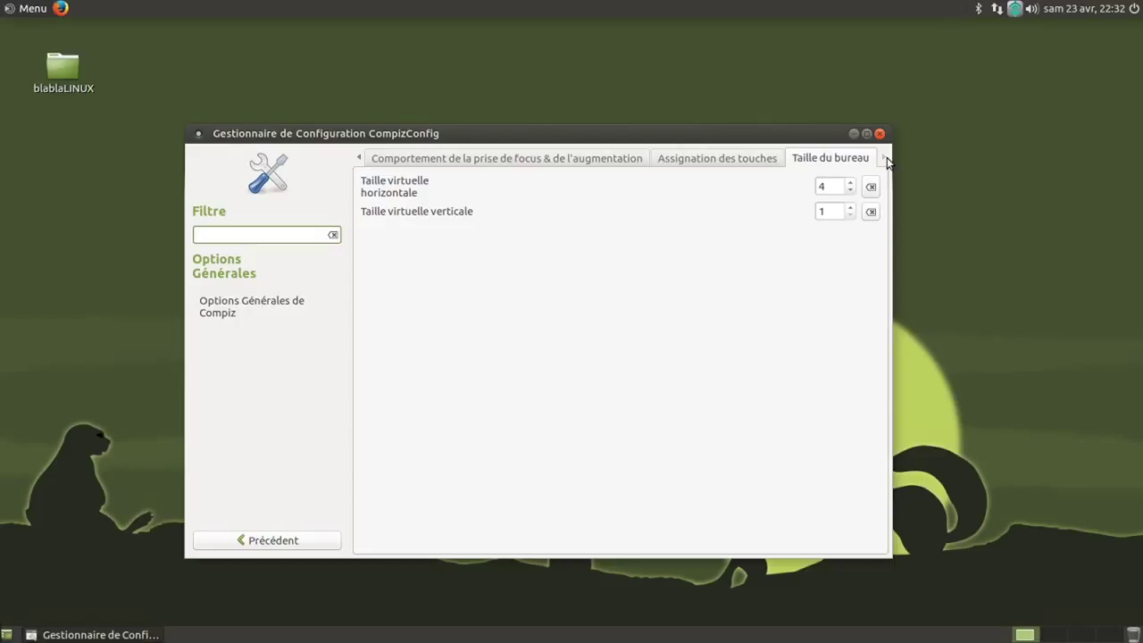
# - Try horizontal and vertical virtual desktop sizes of 2, and restore them to 4 horizontally and 1 vertically
pyautogui.click(850, 190)
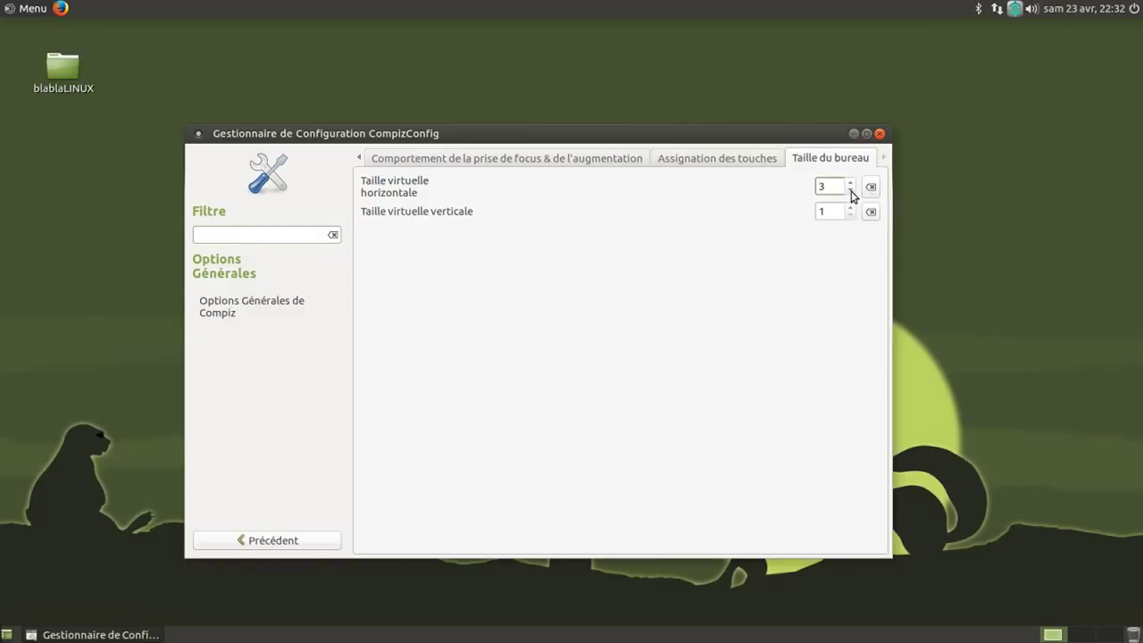
pyautogui.click(850, 190)
pyautogui.click(851, 191)
pyautogui.click(851, 208)
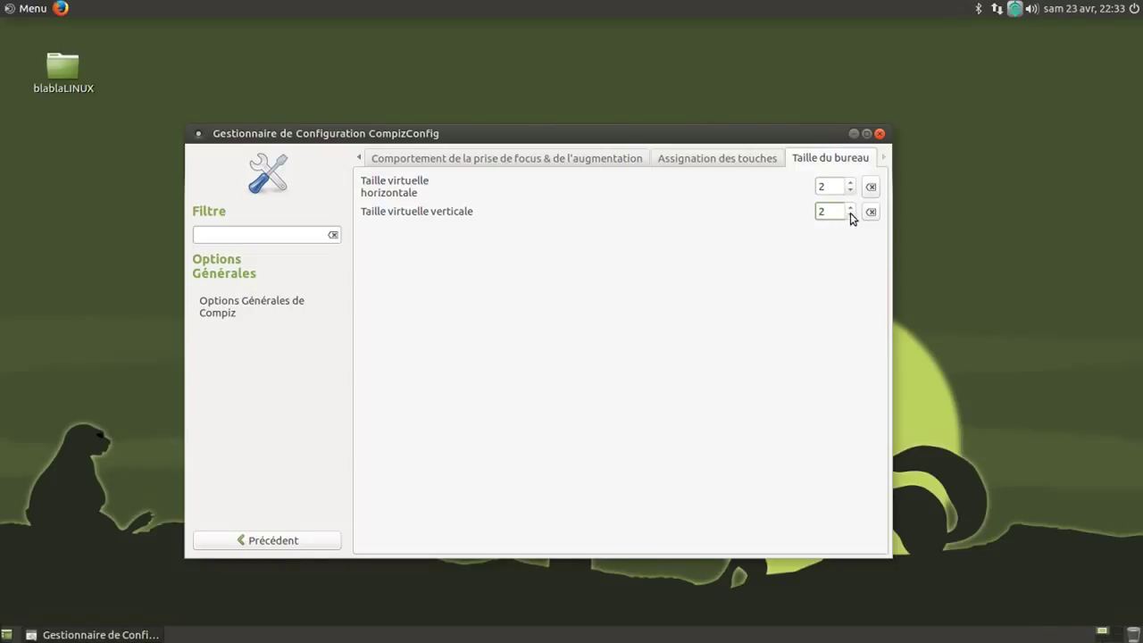
pyautogui.click(850, 214)
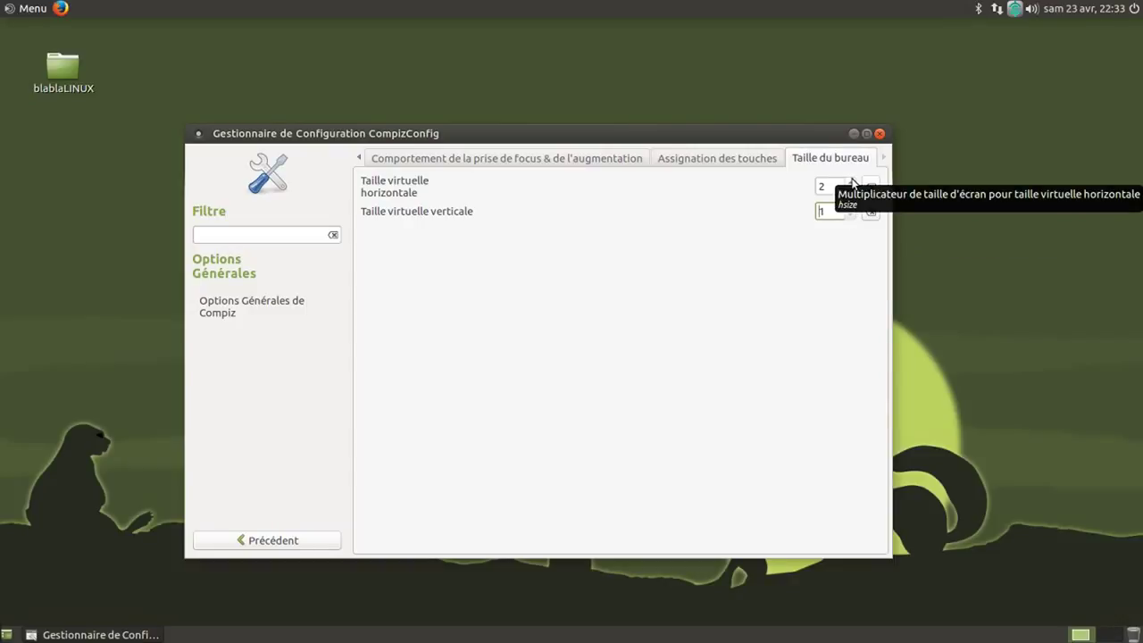
pyautogui.click(850, 182)
pyautogui.click(850, 182)
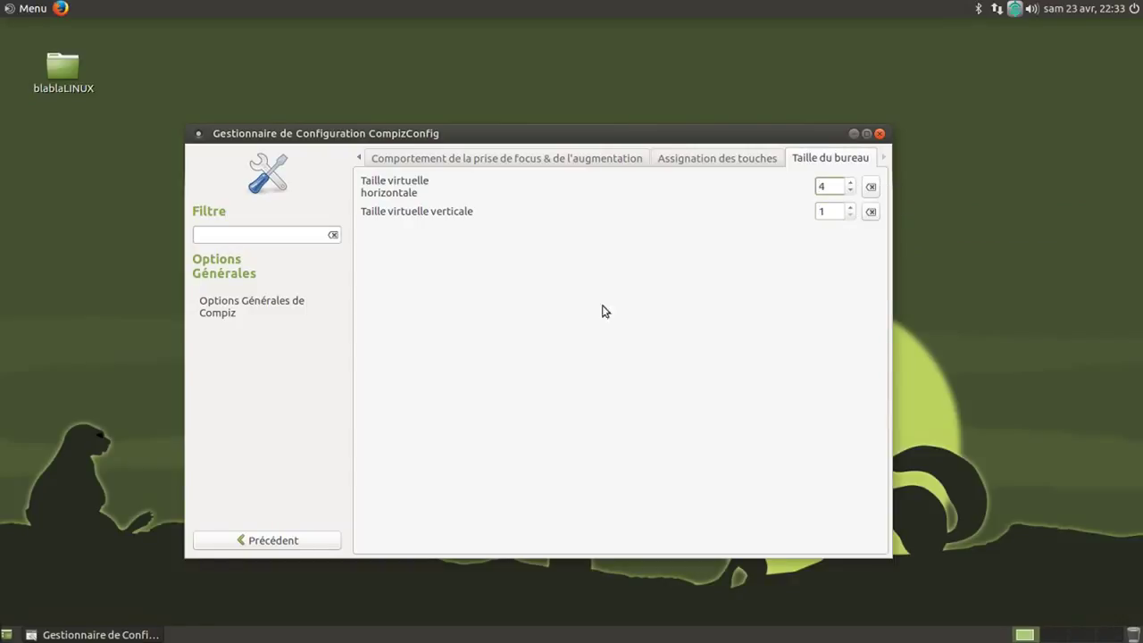
# - Enable Rotation du Cube in the Bureau category, resolving the conflict by disabling Switch to Viewport 1, and test rotating the cube
pyautogui.click(256, 541)
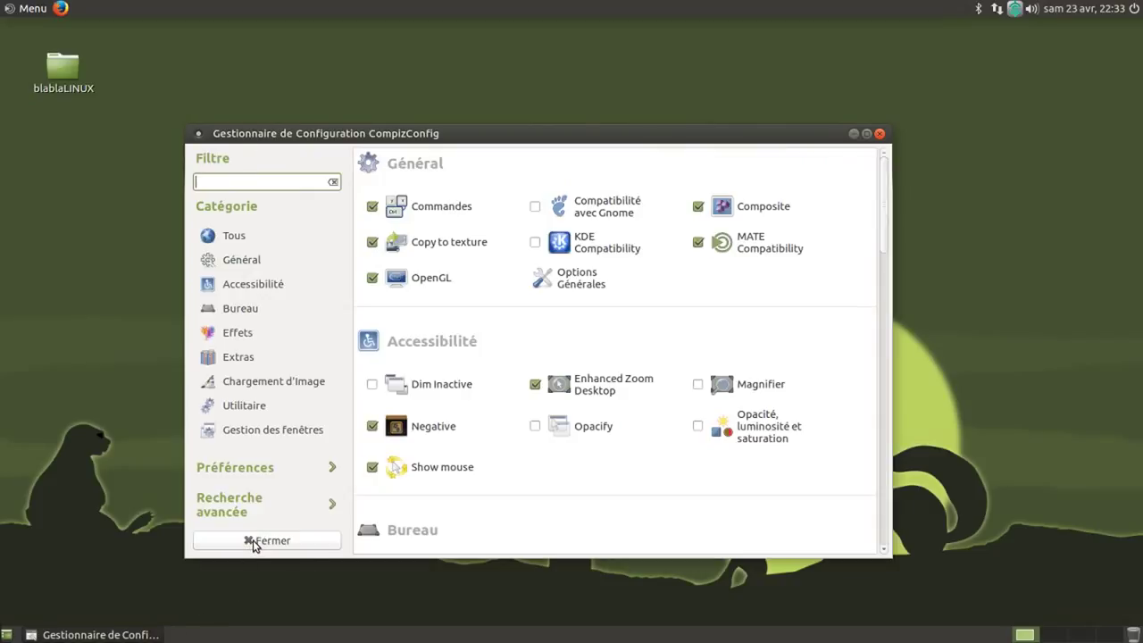
pyautogui.scroll(-3, 426, 391)
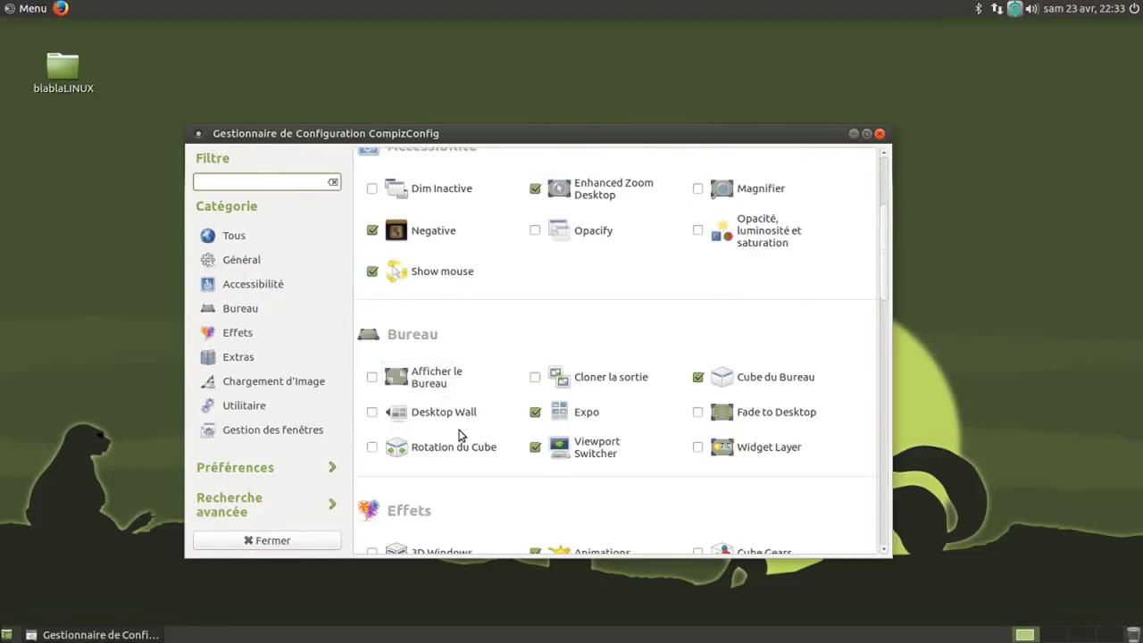
pyautogui.scroll(-2, 464, 437)
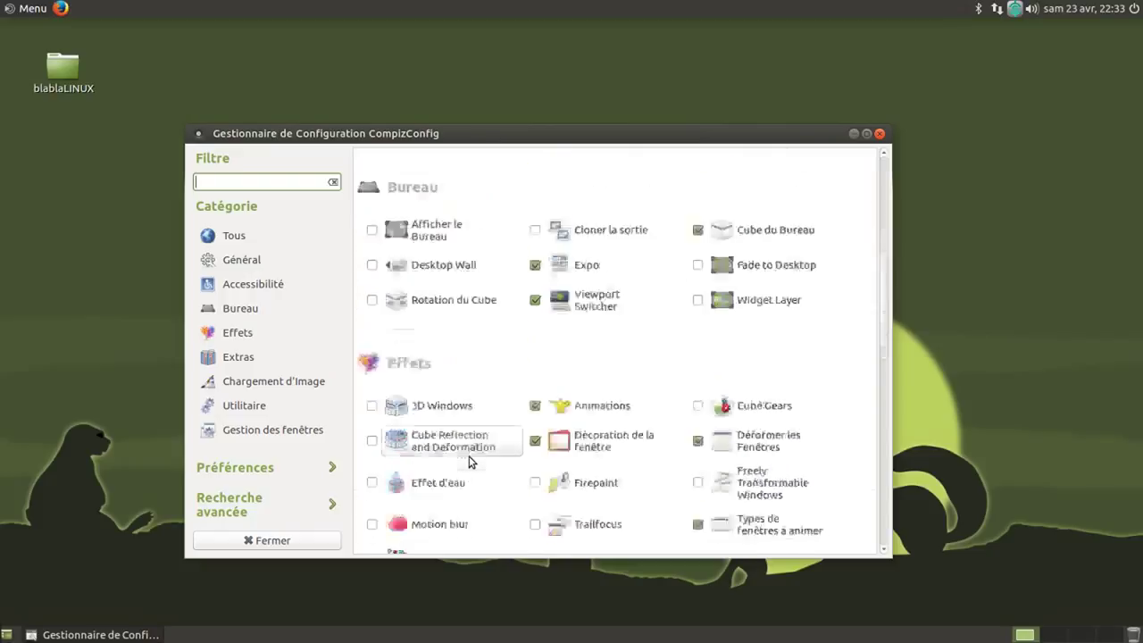
pyautogui.scroll(1, 470, 460)
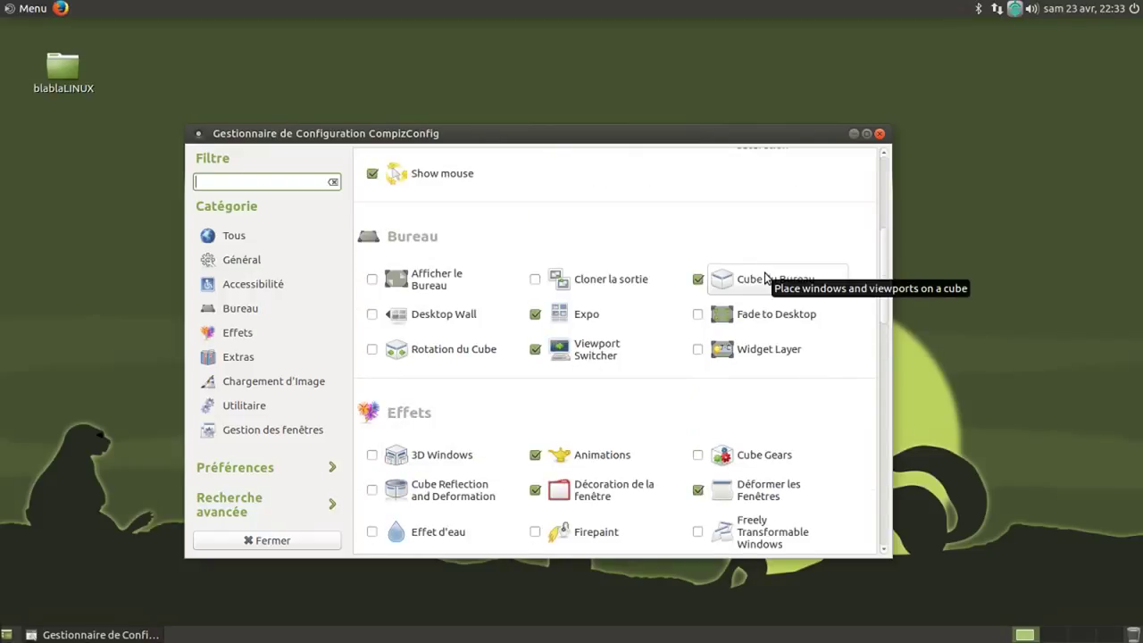
pyautogui.click(370, 350)
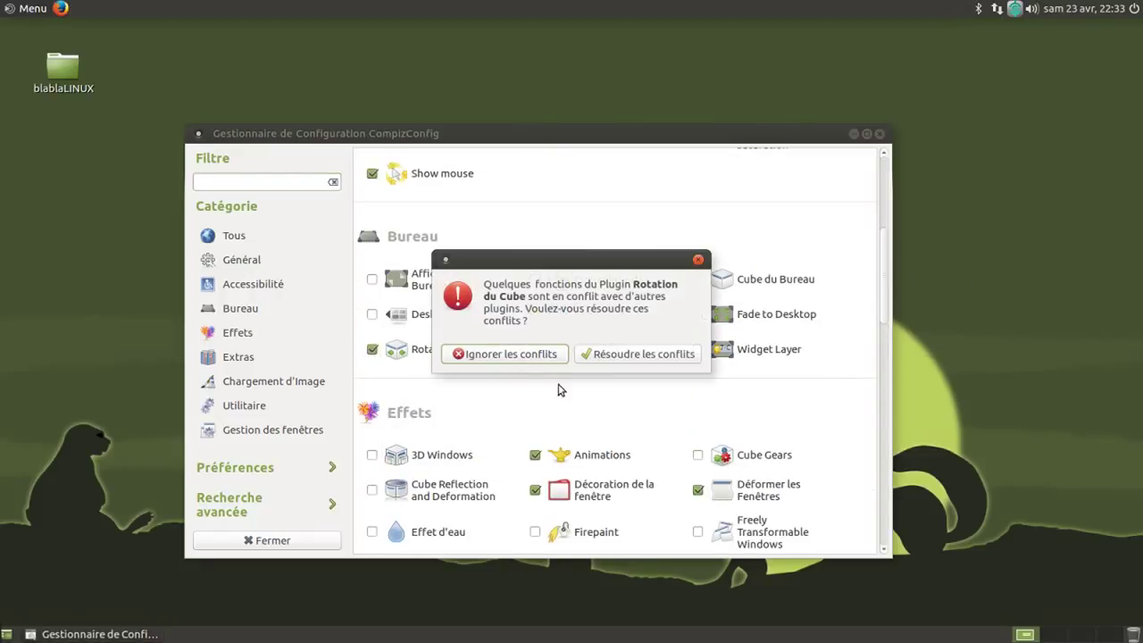
pyautogui.click(613, 353)
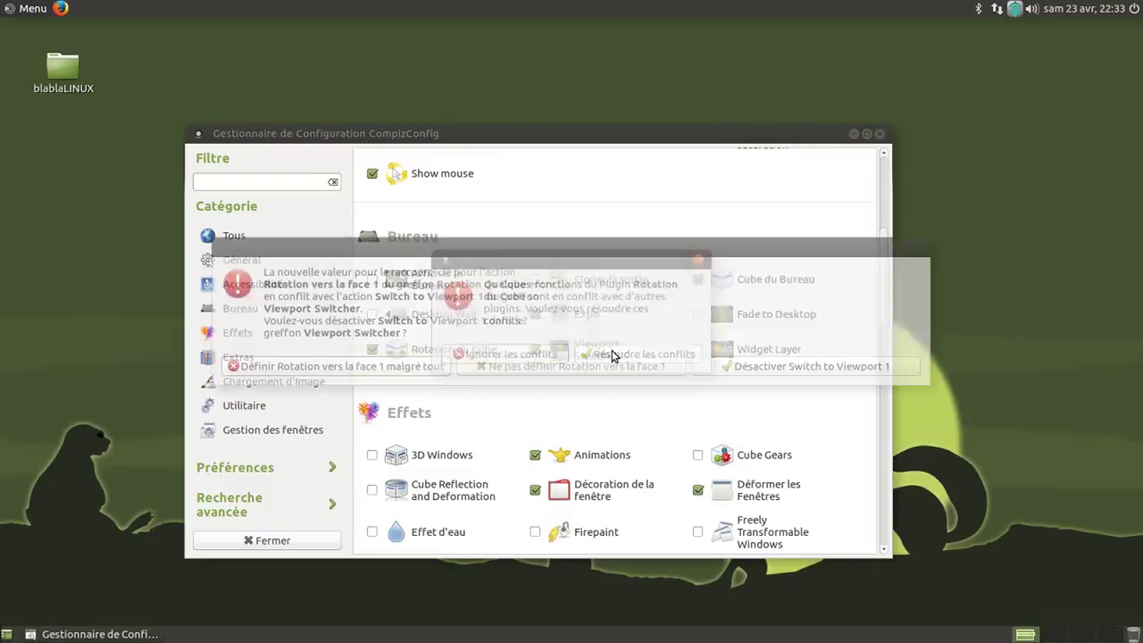
pyautogui.click(755, 368)
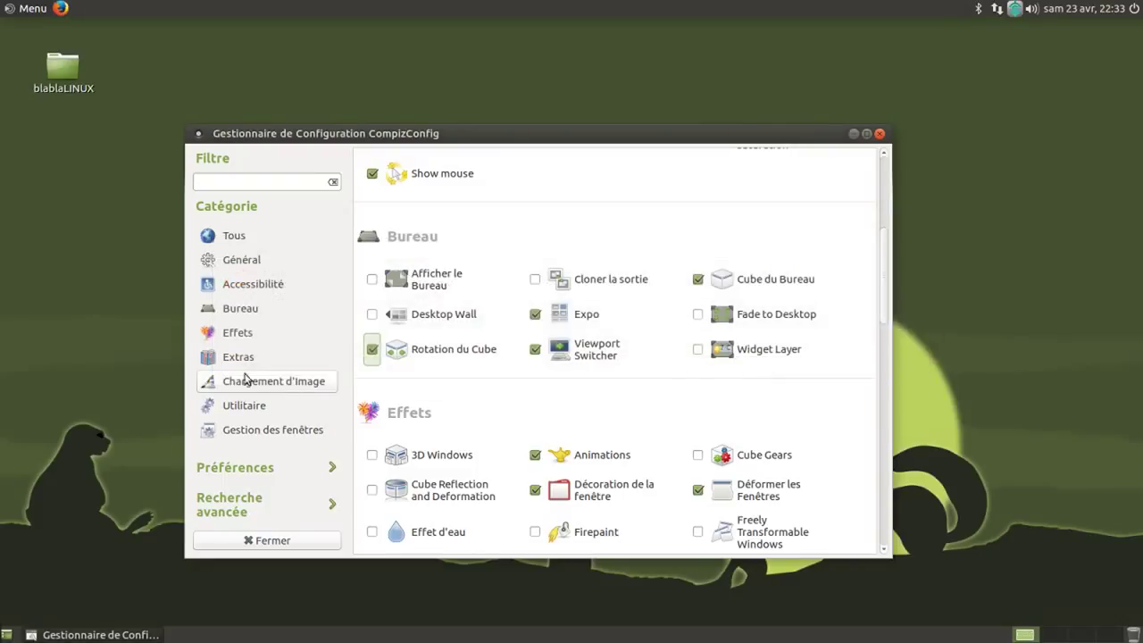
pyautogui.hotkey('ctrl', 'alt', 'Left')
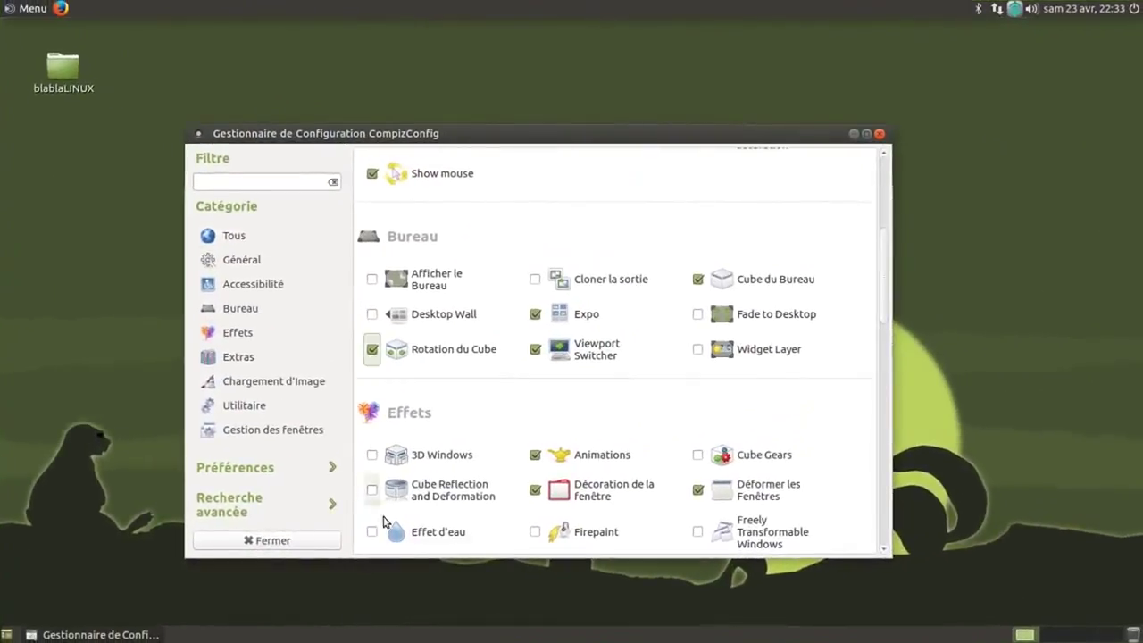
# - Enable 3D Windows in the Effets category and test the effect by rotating the desktop cube away and back
pyautogui.click(373, 456)
pyautogui.hotkey('ctrl', 'alt', 'Left')
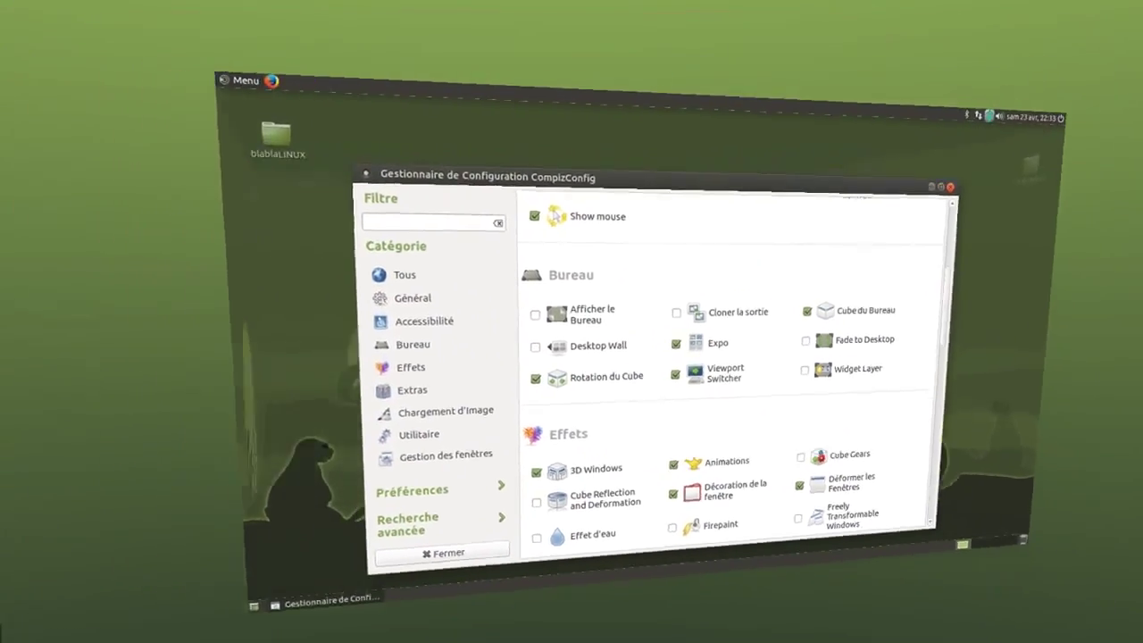
pyautogui.hotkey('ctrl', 'alt', 'Right')
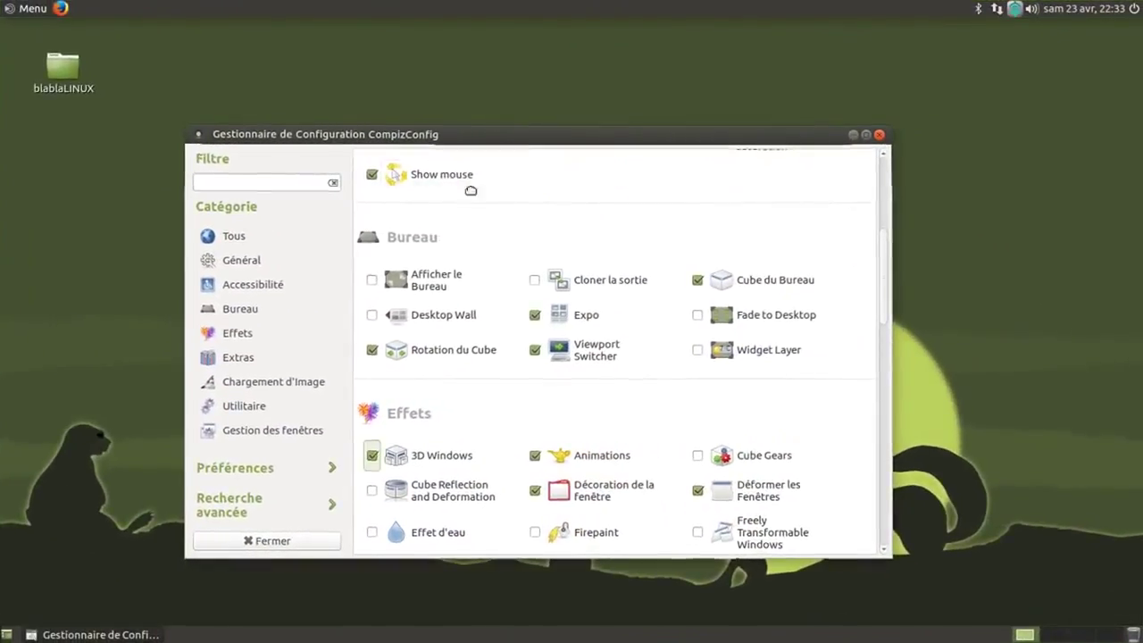
# - Test the cube with the CompizConfig window moved partly off the desktop edge, bring the window back and close it
pyautogui.moveTo(473, 136); pyautogui.dragTo(72, 204)
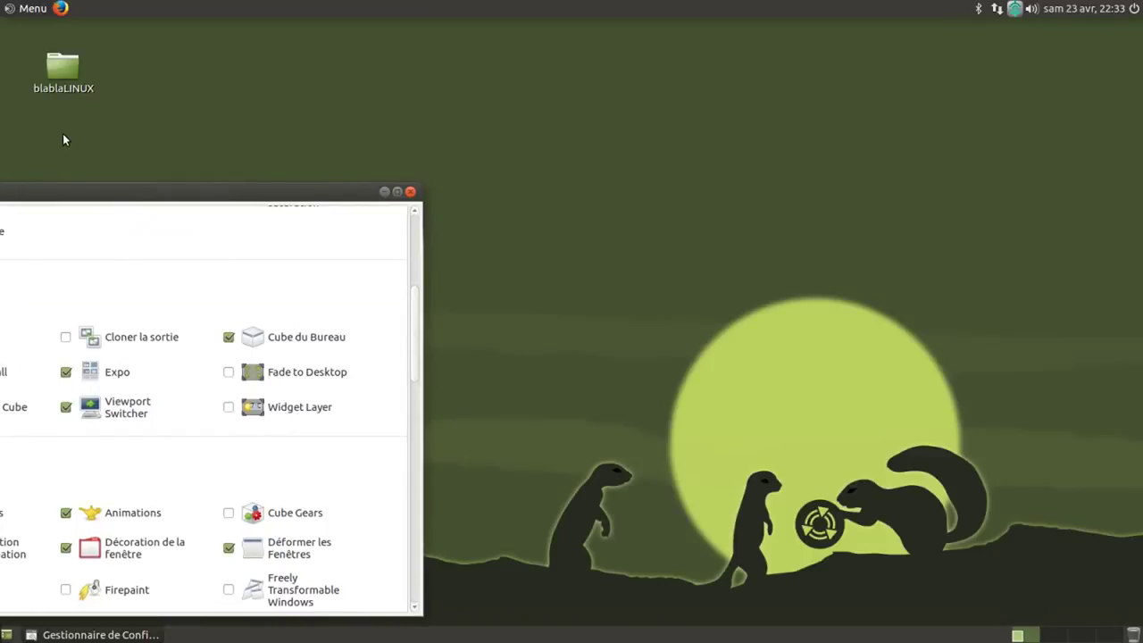
pyautogui.hotkey('ctrl', 'alt', 'Left')
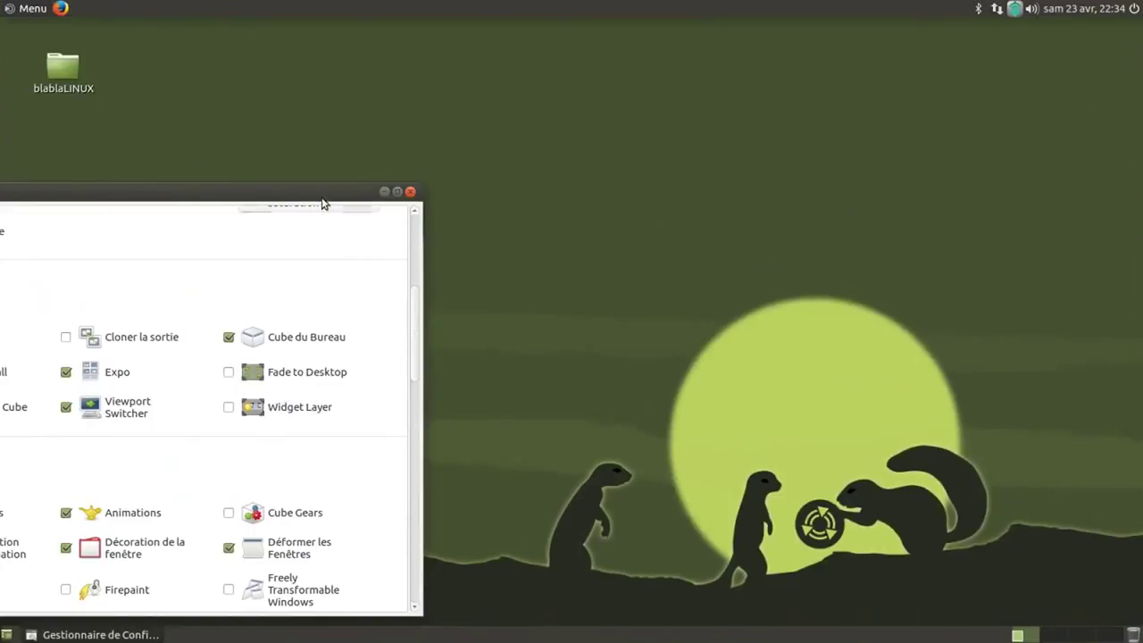
pyautogui.moveTo(323, 203); pyautogui.dragTo(893, 108)
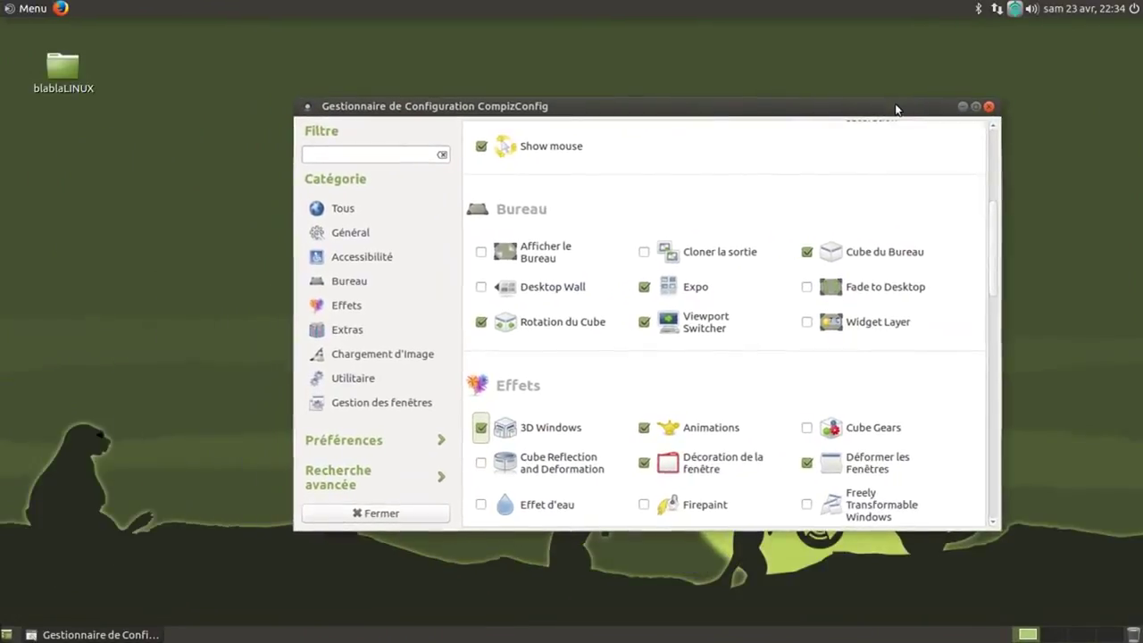
pyautogui.click(987, 106)
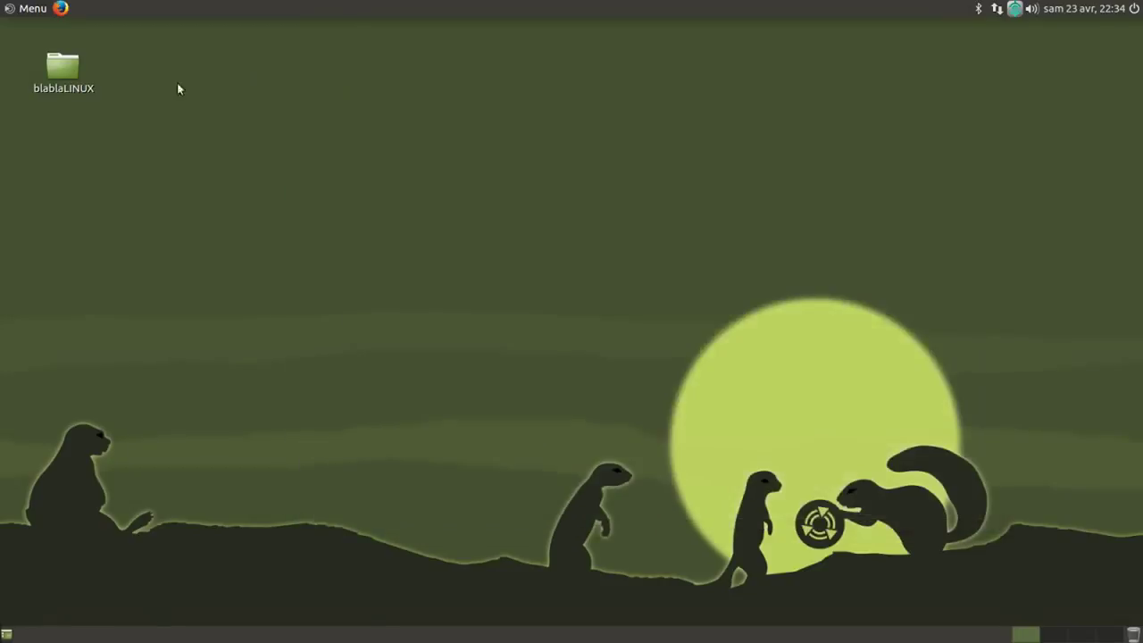
# - Search the installed applications for "tw" and open the matching tool
pyautogui.click(24, 9)
pyautogui.write('tw')
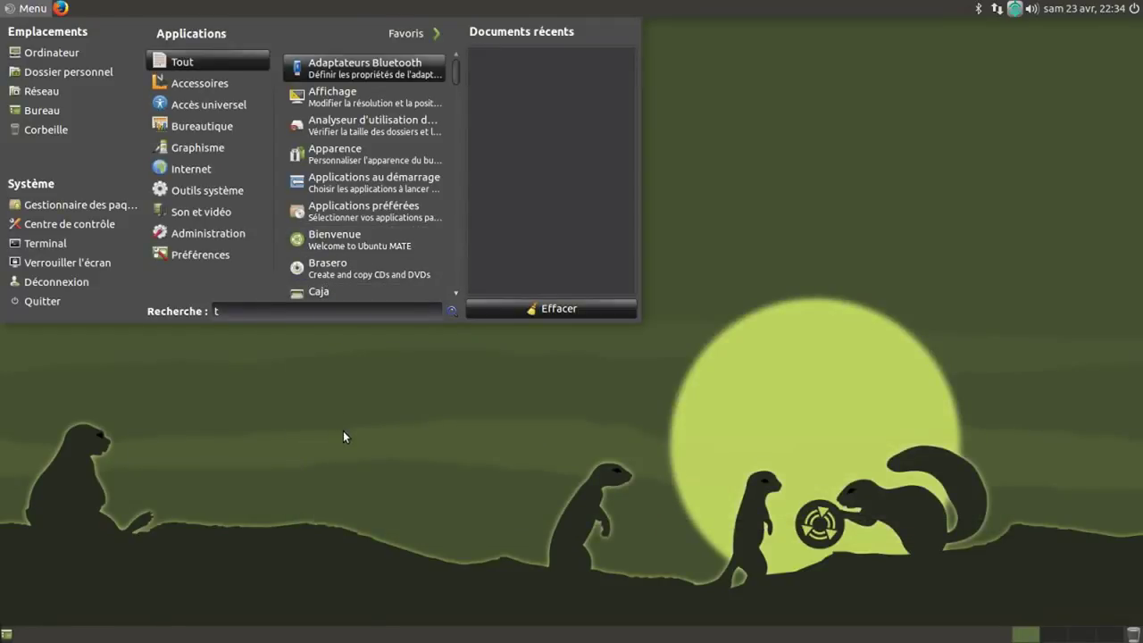
pyautogui.click(364, 96)
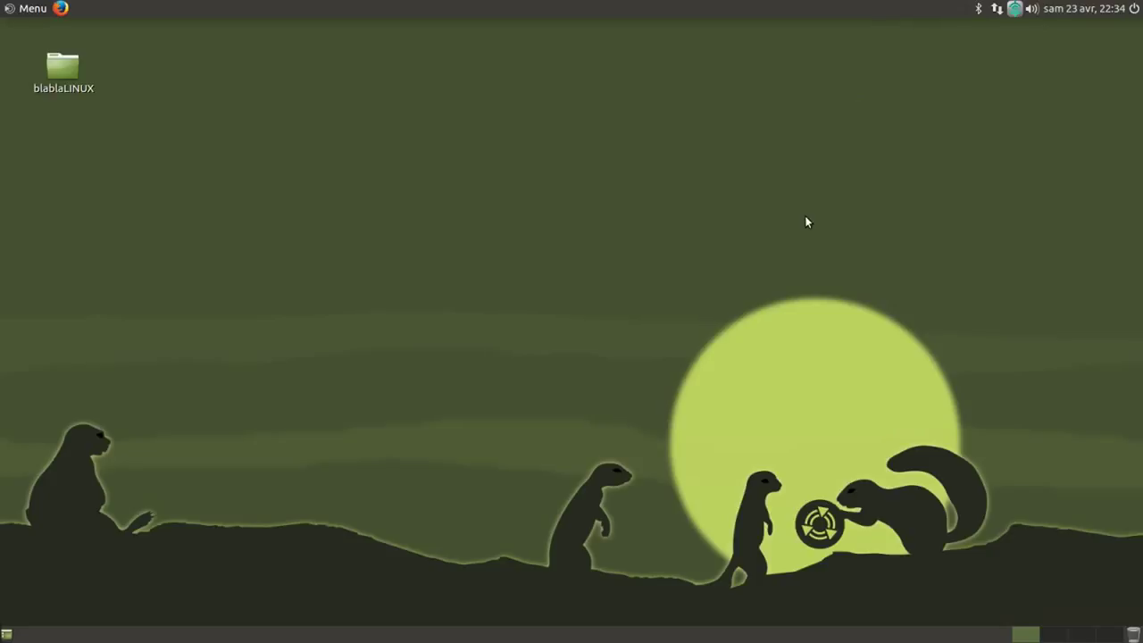
# - Take the virtual machine out of full-screen mode and power it off with the Éteindre la machine option
pyautogui.hotkey('ctrl', 'f')
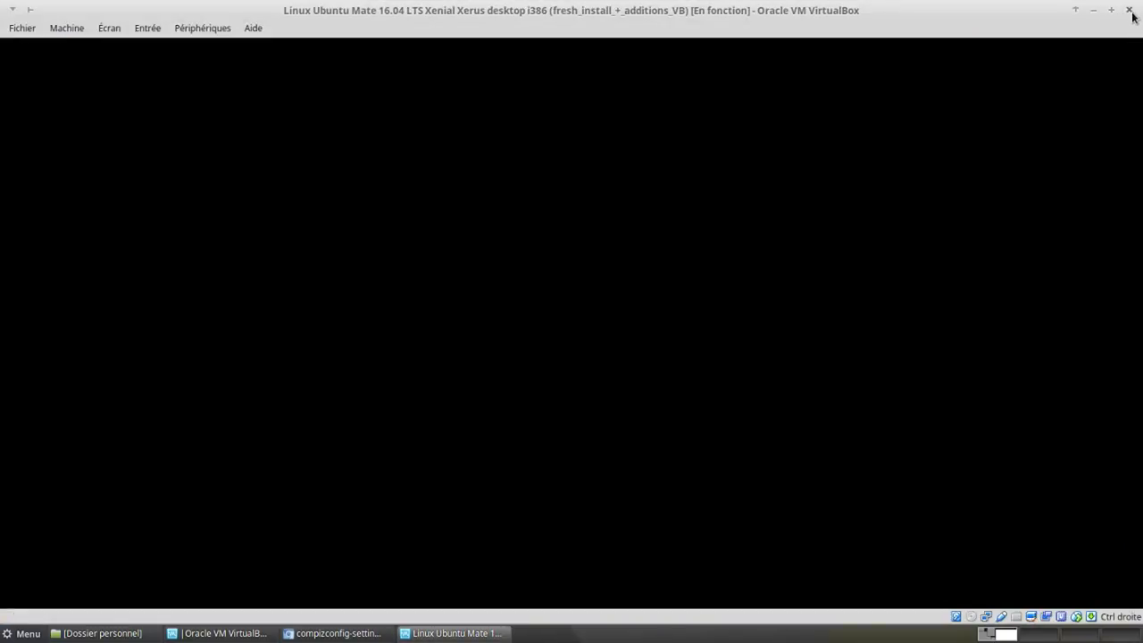
pyautogui.click(1129, 11)
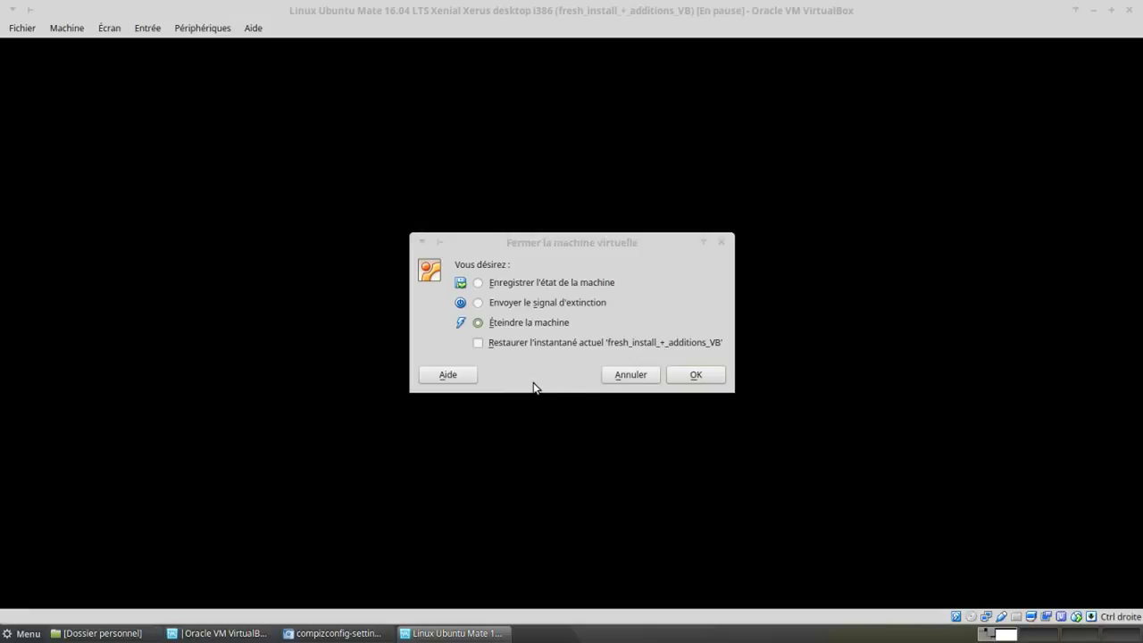
pyautogui.click(700, 348)
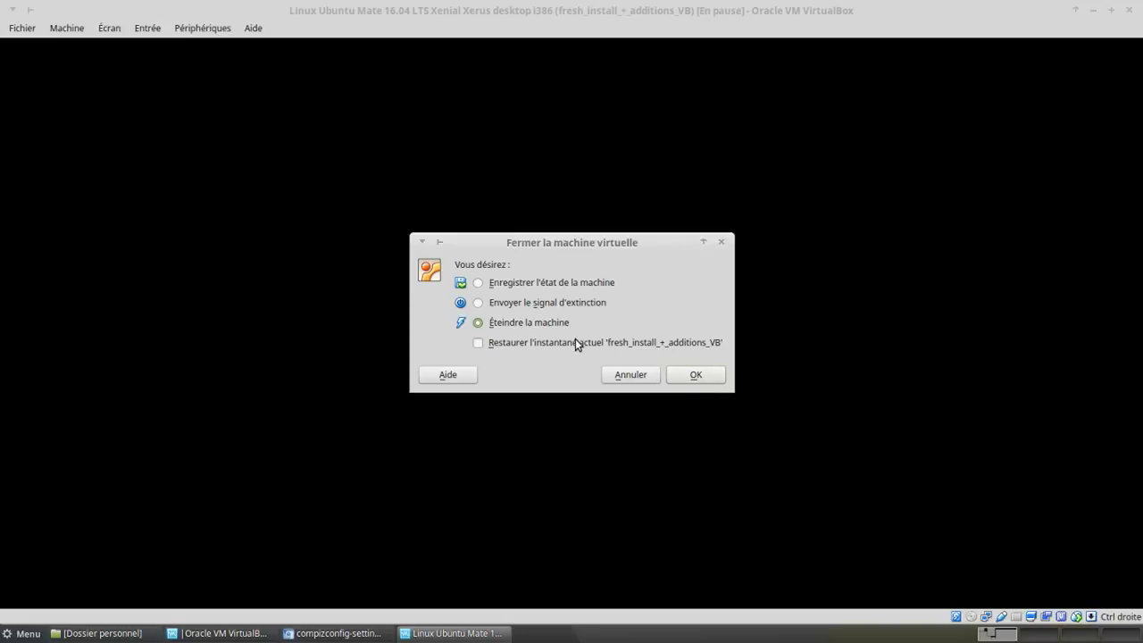
pyautogui.click(689, 374)
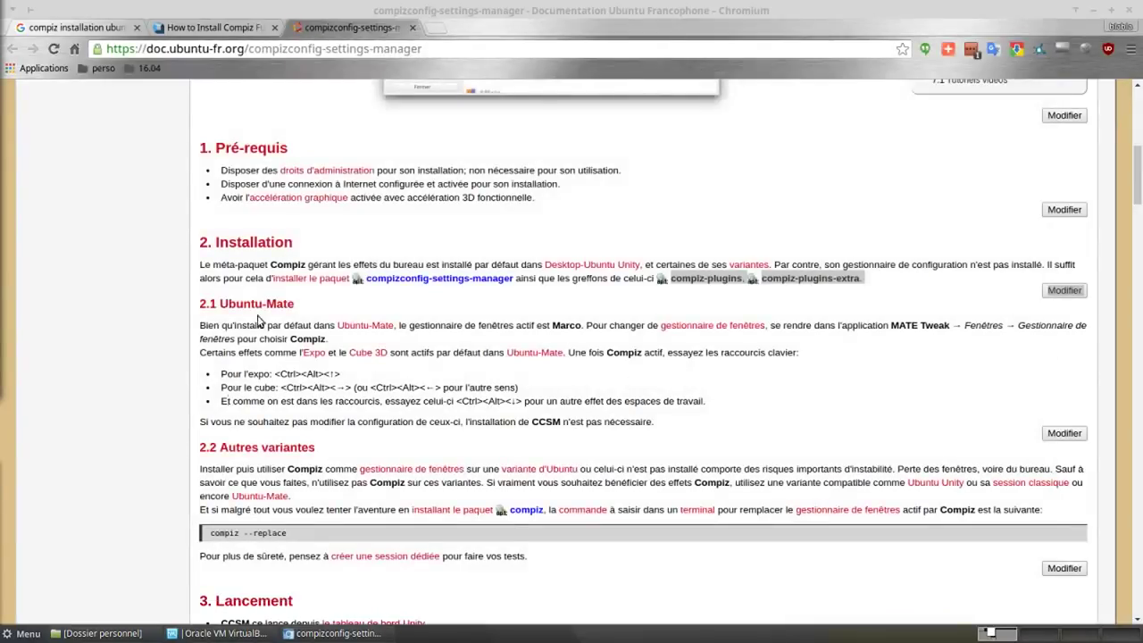
# - Close the compizconfig-settings-manager documentation page in Chromium
pyautogui.click(412, 26)
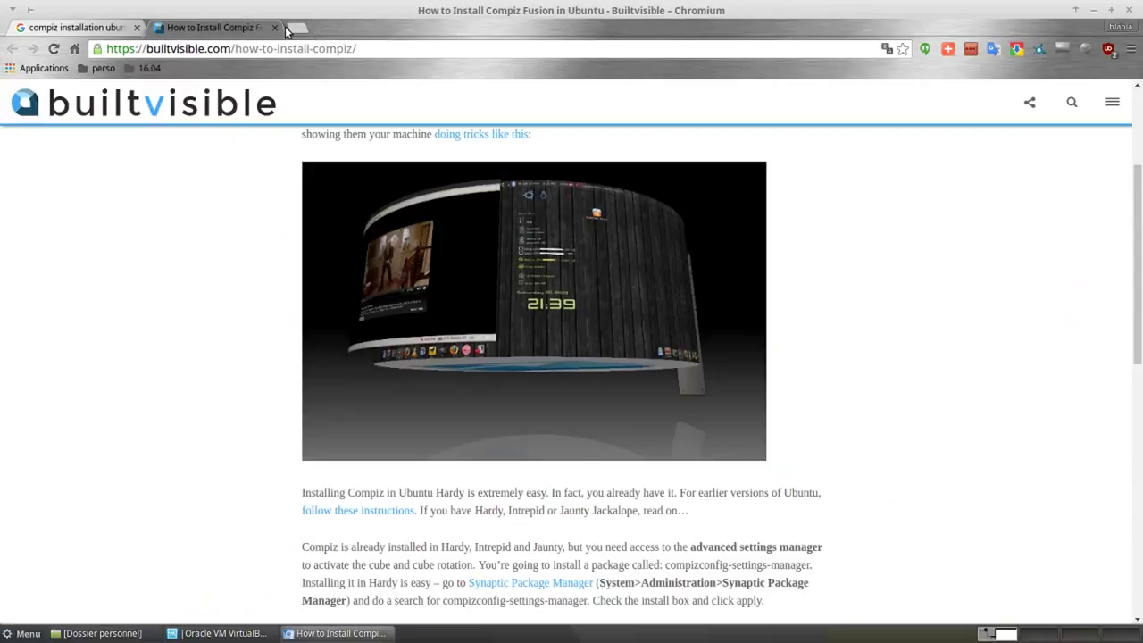